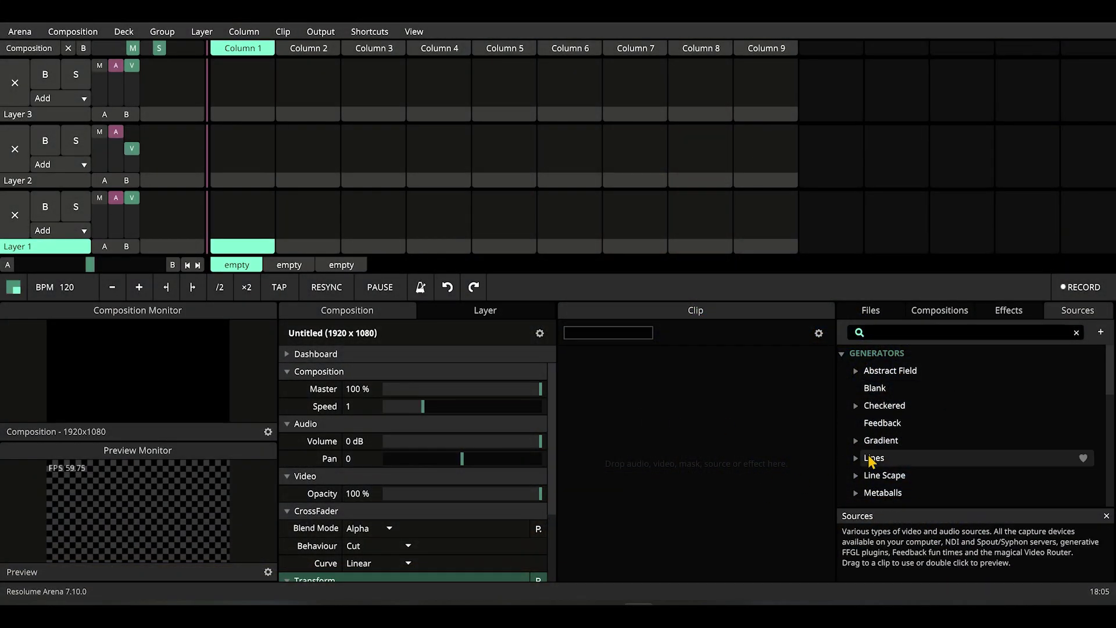
Place a Solid Color clip in Layer 1, Column 1 and colour it dark blue
left_click(880, 336)
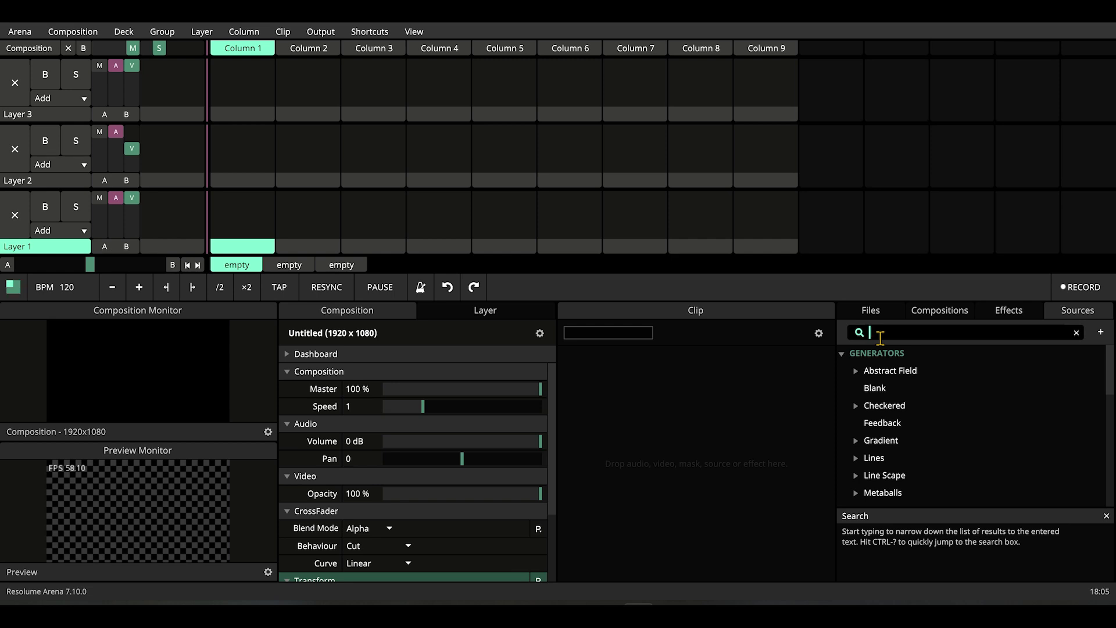
type("solid")
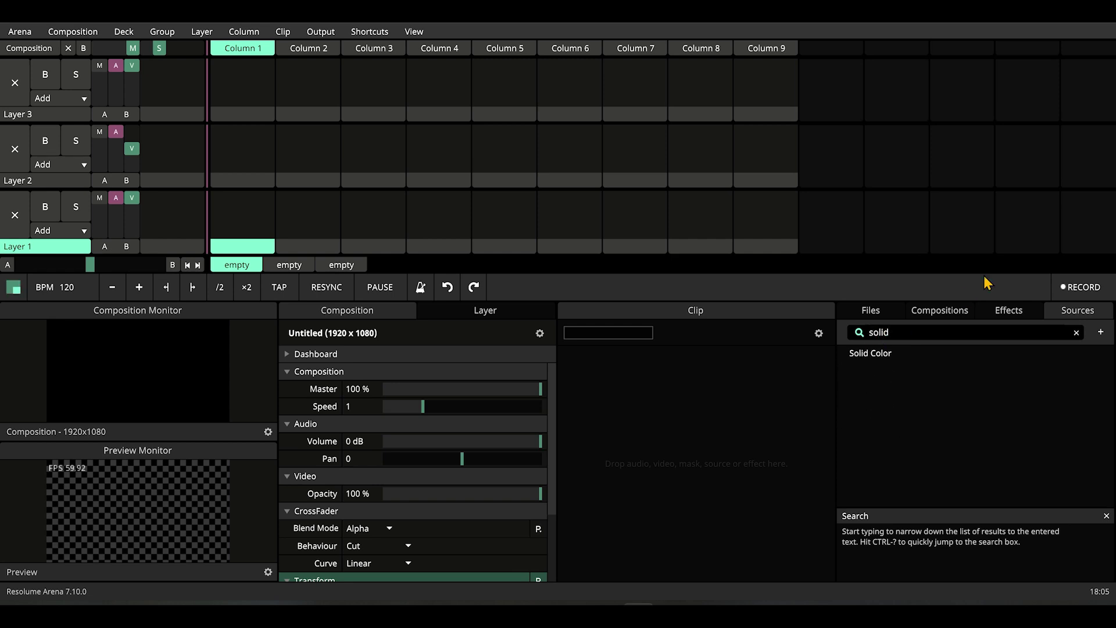
left_click_drag(869, 352, 257, 224)
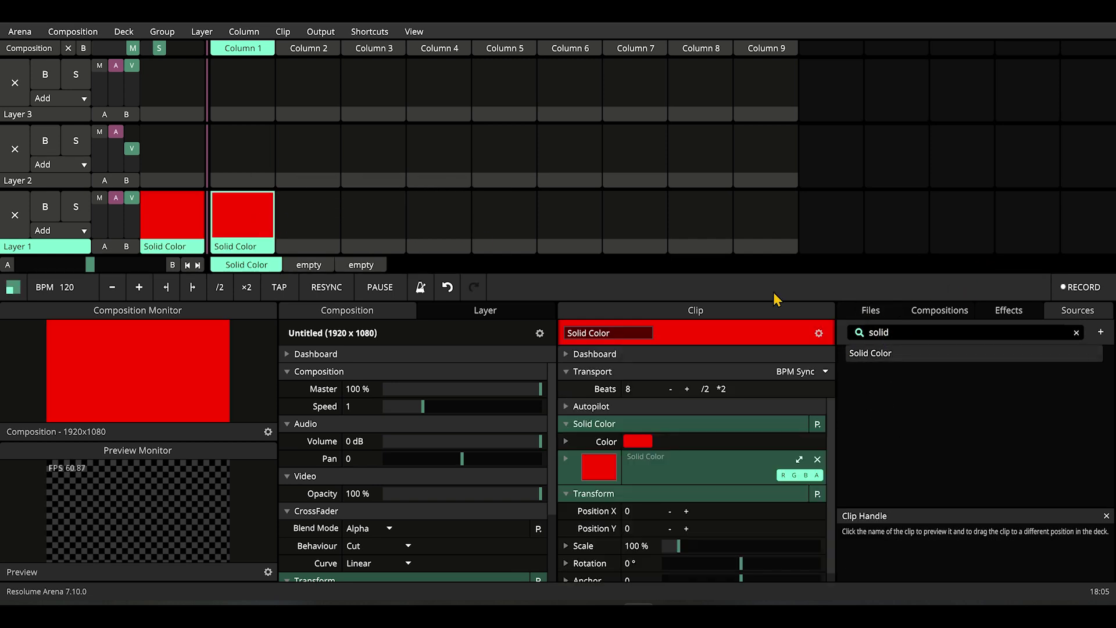
left_click(638, 441)
left_click(715, 465)
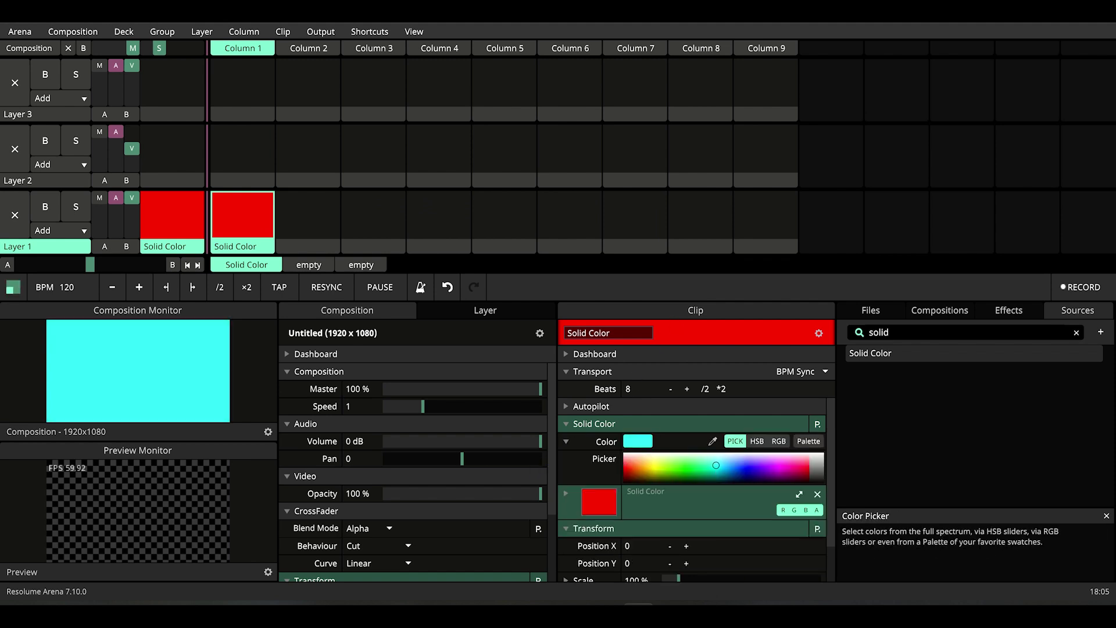
left_click_drag(718, 466, 737, 476)
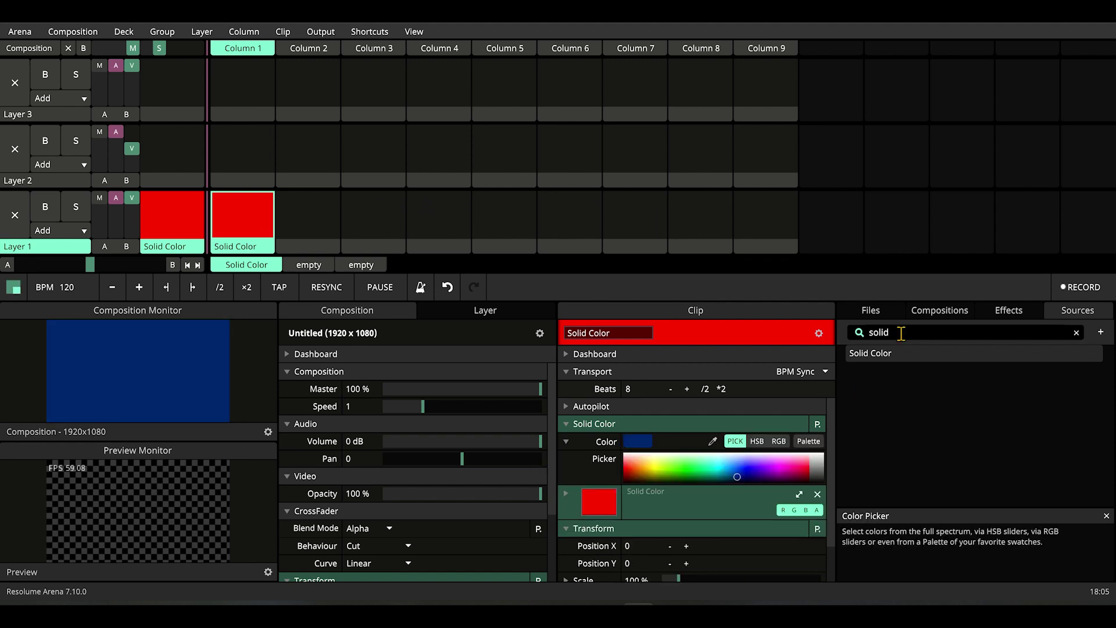
Apply the Grid effect to the Solid Color clip
left_click(1011, 311)
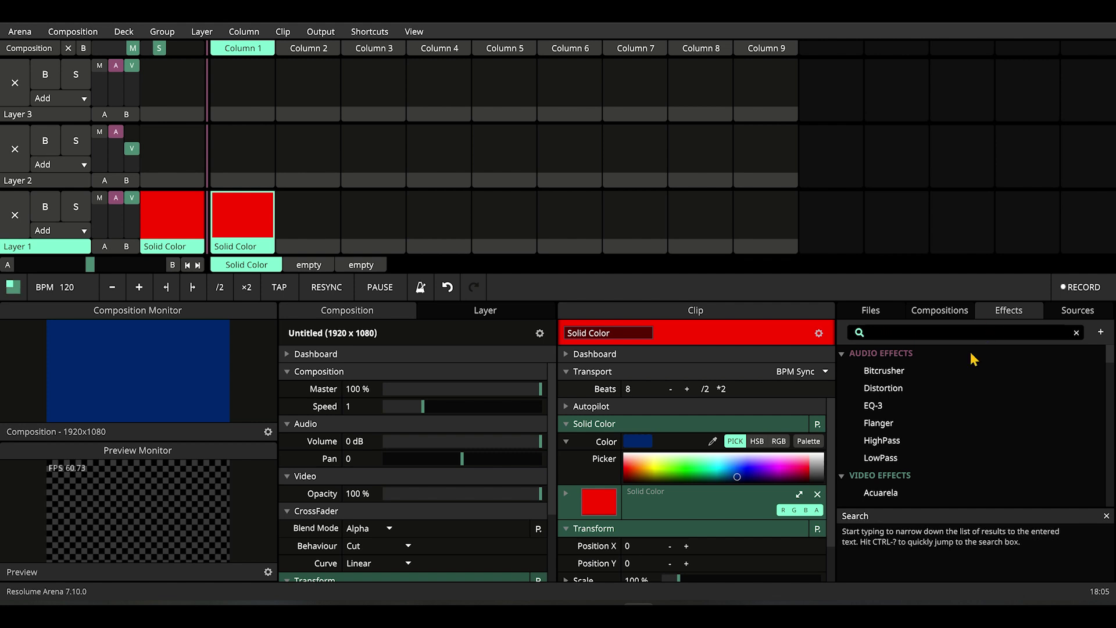
type("gr")
key("BackSpace")
key("BackSpace")
type("f")
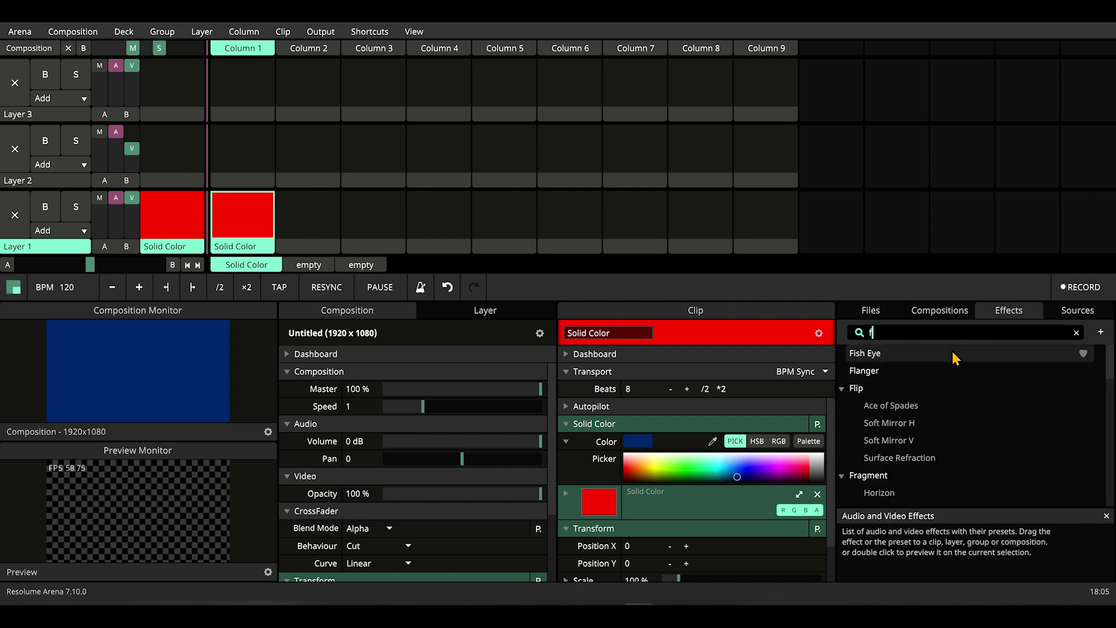
key("BackSpace")
type("grid")
double_click(956, 354)
Preview the grid clip and update its thumbnail
mouse_move(675, 557)
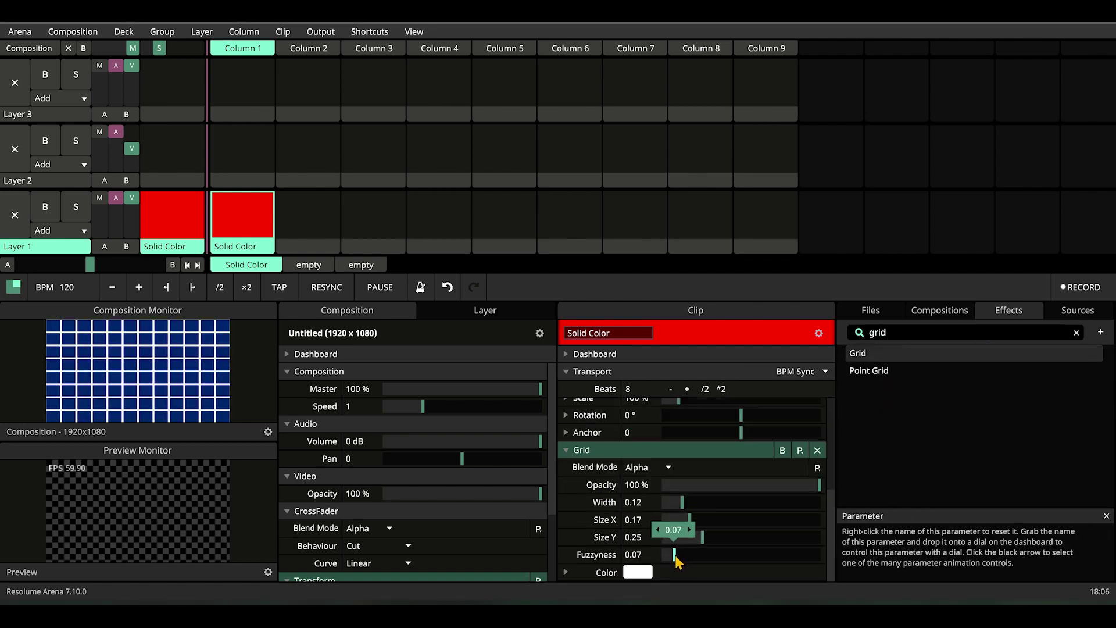
left_click(257, 256)
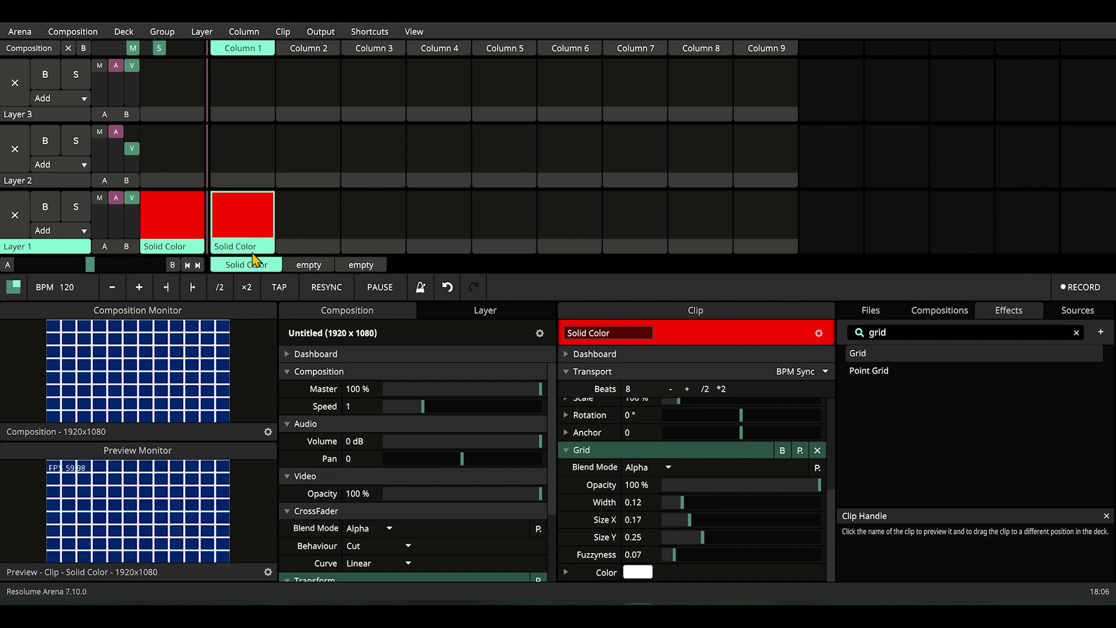
right_click(255, 250)
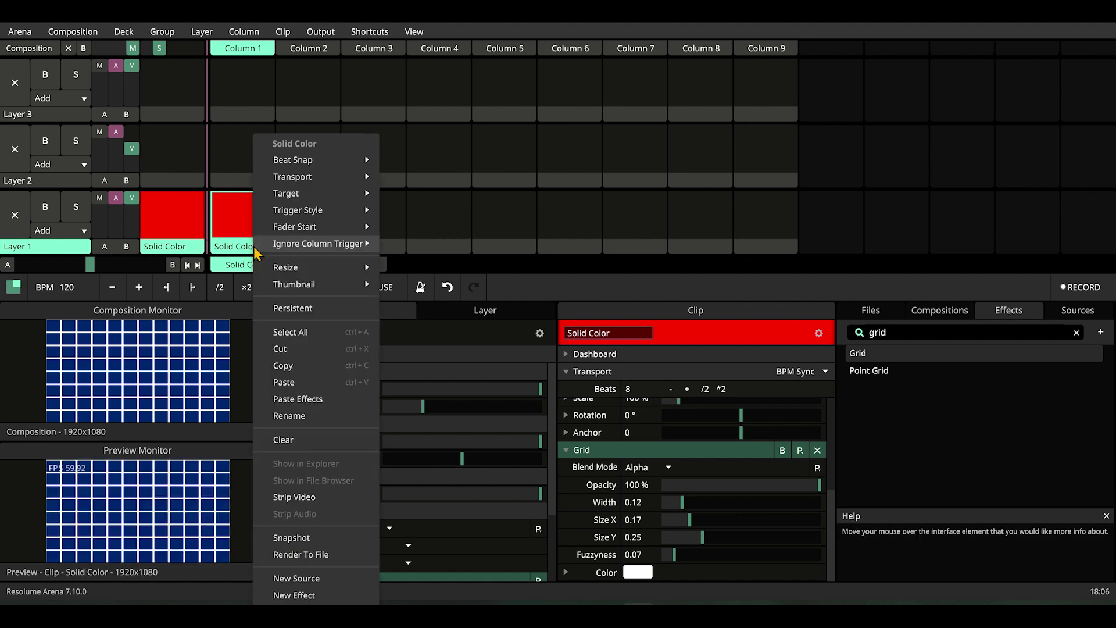
mouse_move(325, 284)
left_click(413, 293)
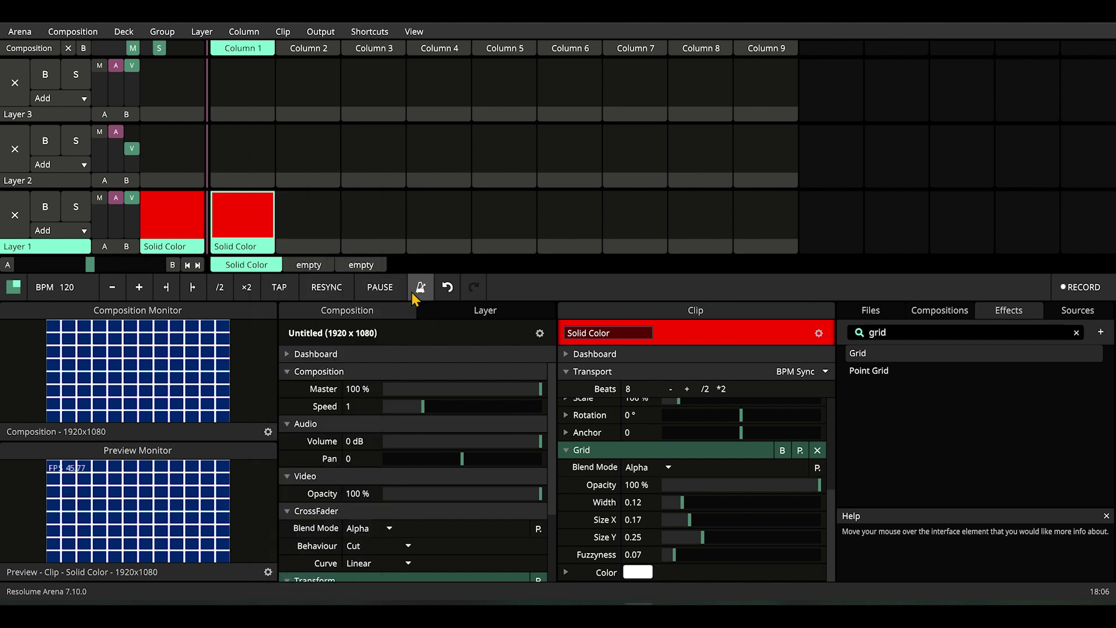
Find Strobe by searching 'stro' and add it to the whole composition
left_click(1076, 332)
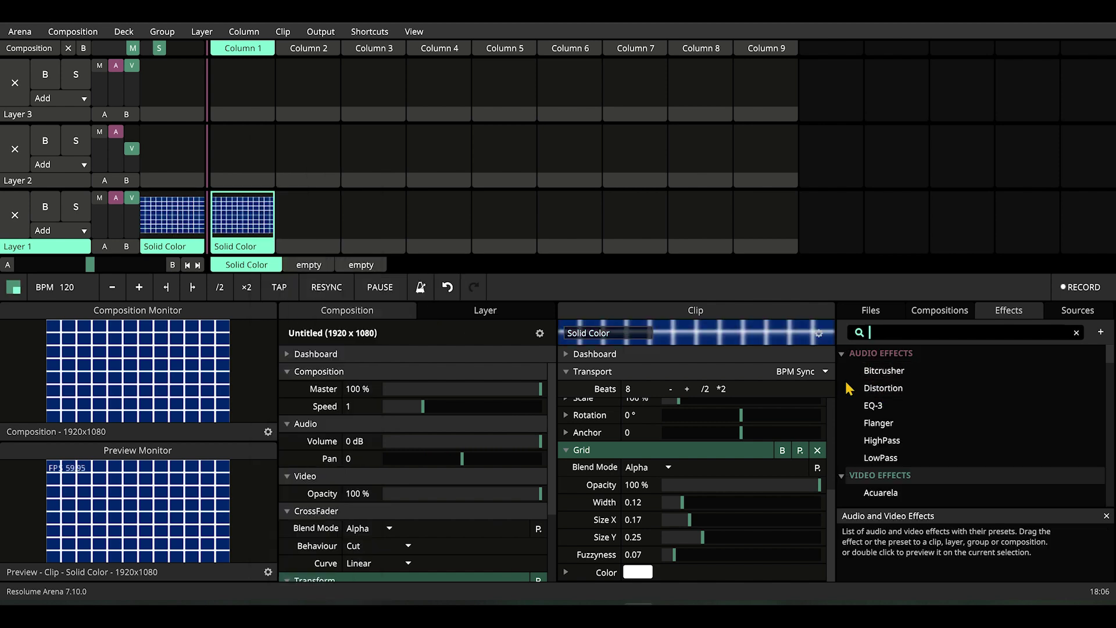
type("stro")
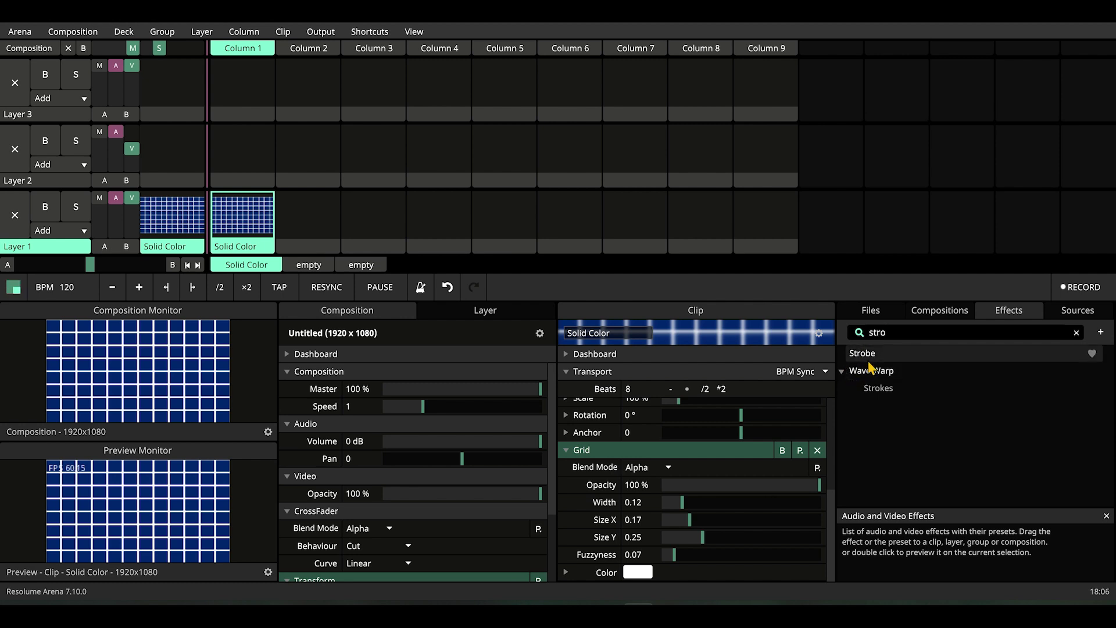
left_click_drag(867, 359, 331, 356)
Set the Strobe frequency slider to 0.7
scroll(309, 480, "down", 5)
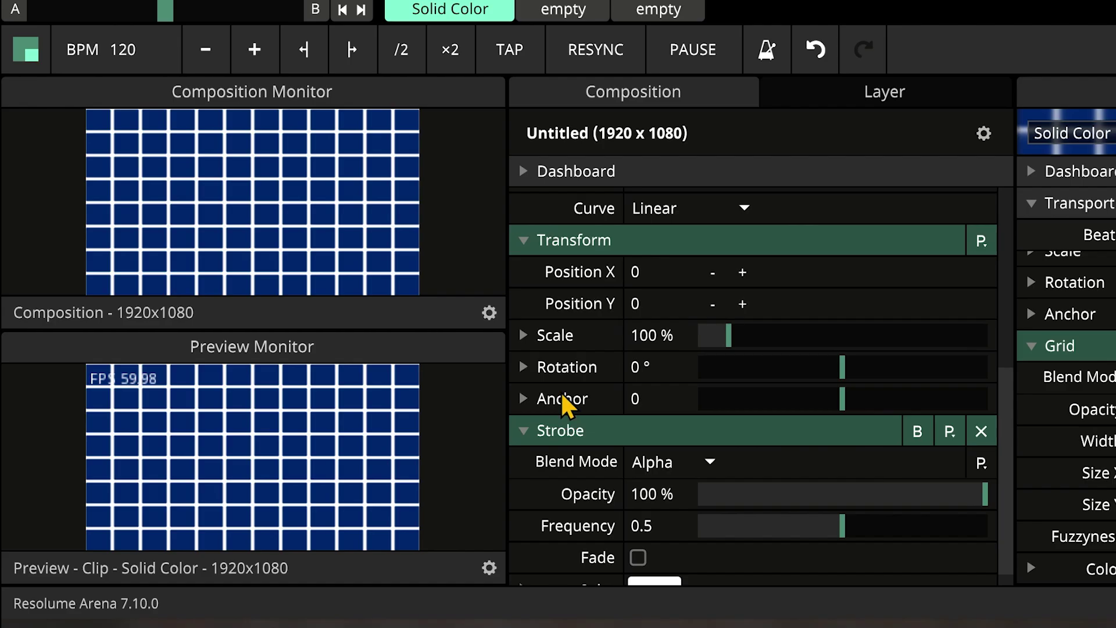
scroll(749, 447, "down", 1)
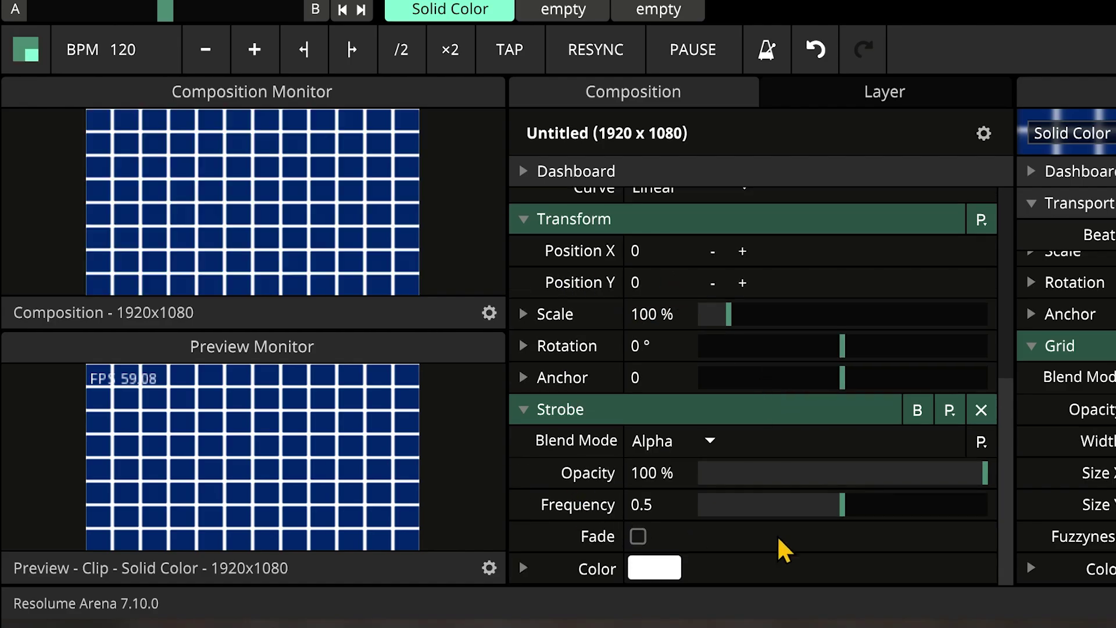
left_click_drag(842, 504, 903, 530)
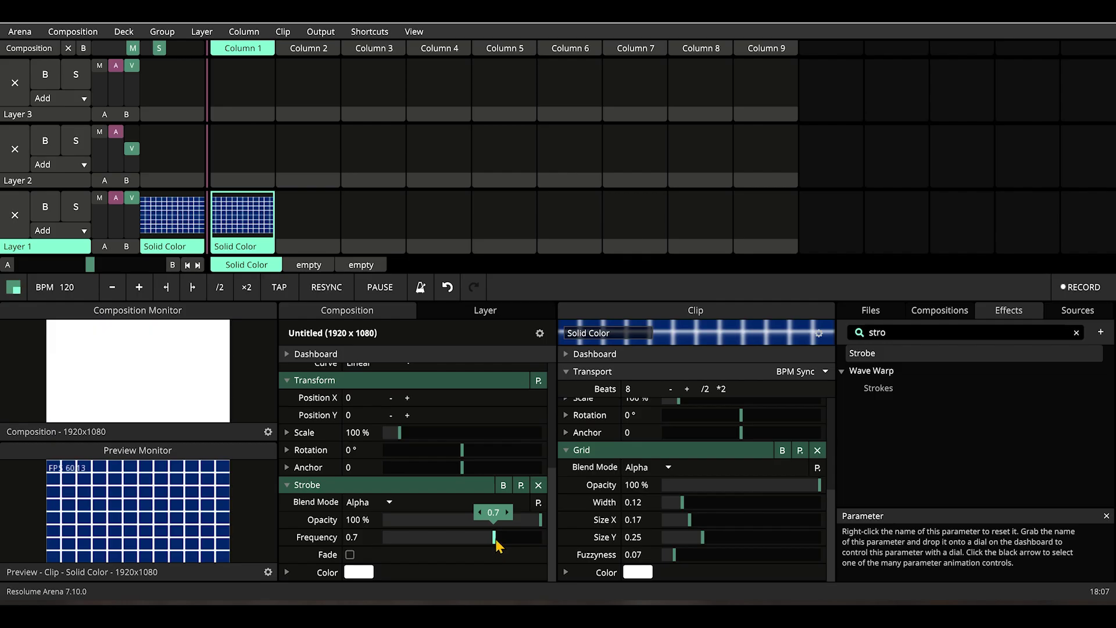
left_click_drag(496, 539, 496, 539)
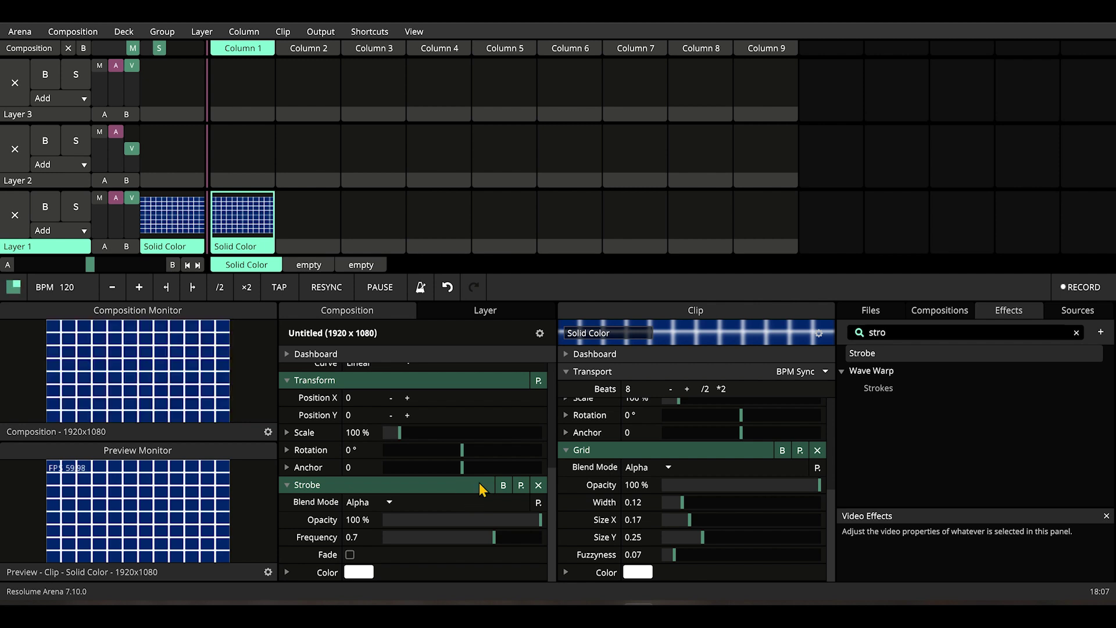
Map the Strobe bypass to an APC40 pad with inverted on/off behaviour
key("ctrl+k")
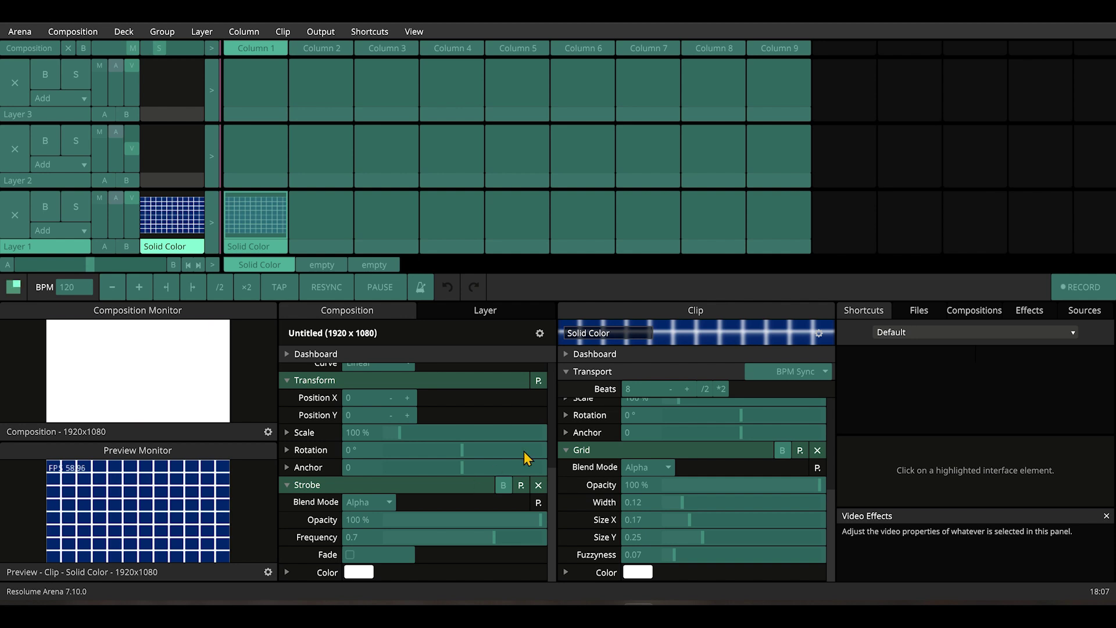
left_click(504, 485)
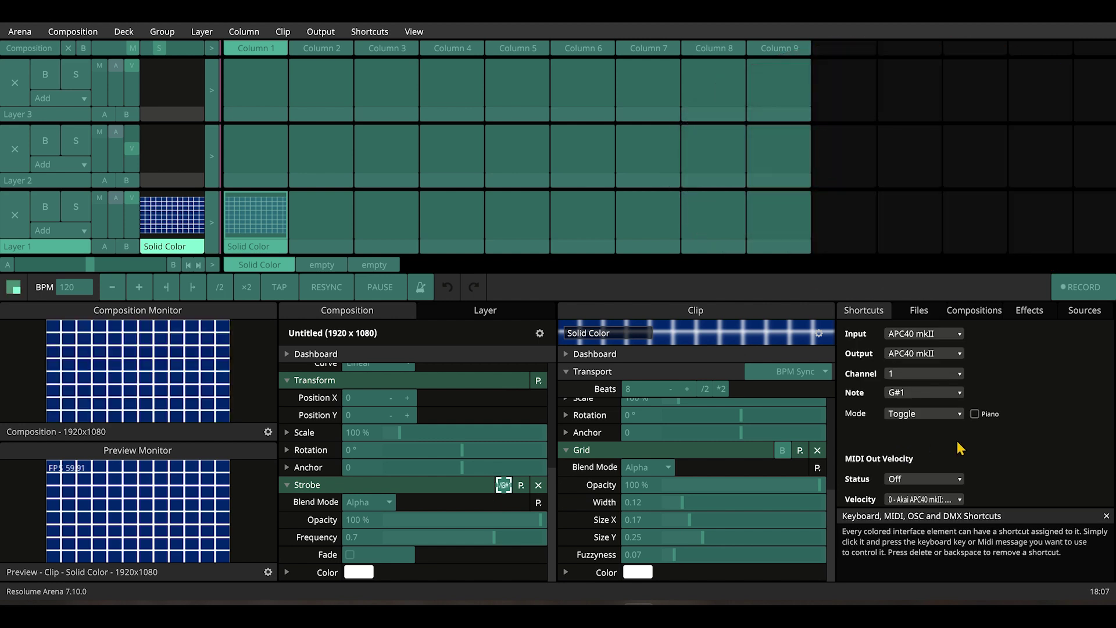
left_click(975, 414)
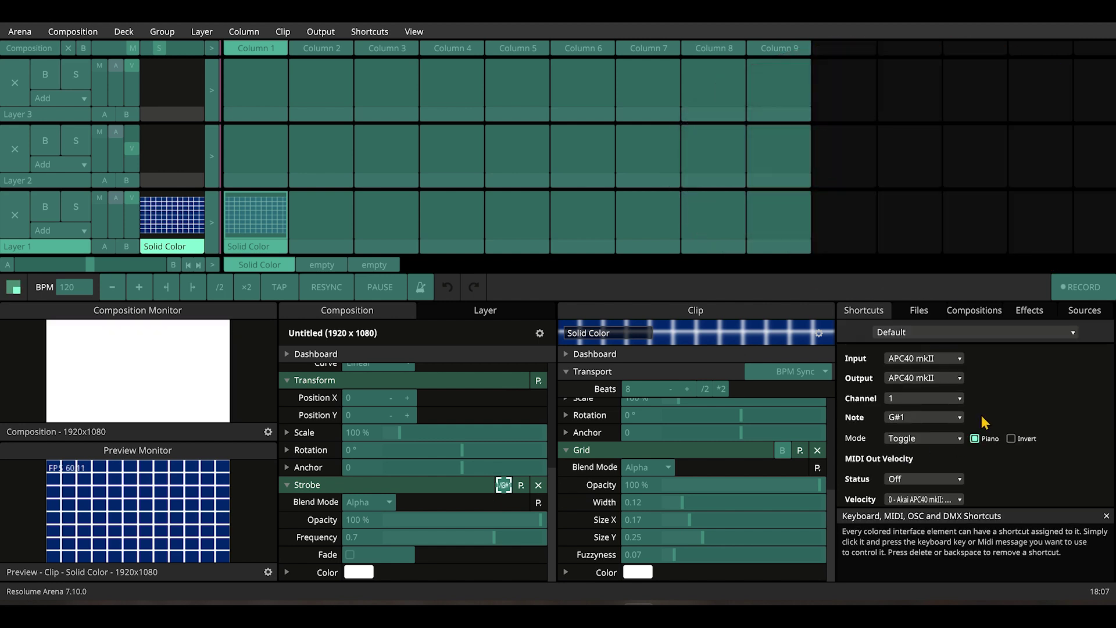
left_click(1011, 439)
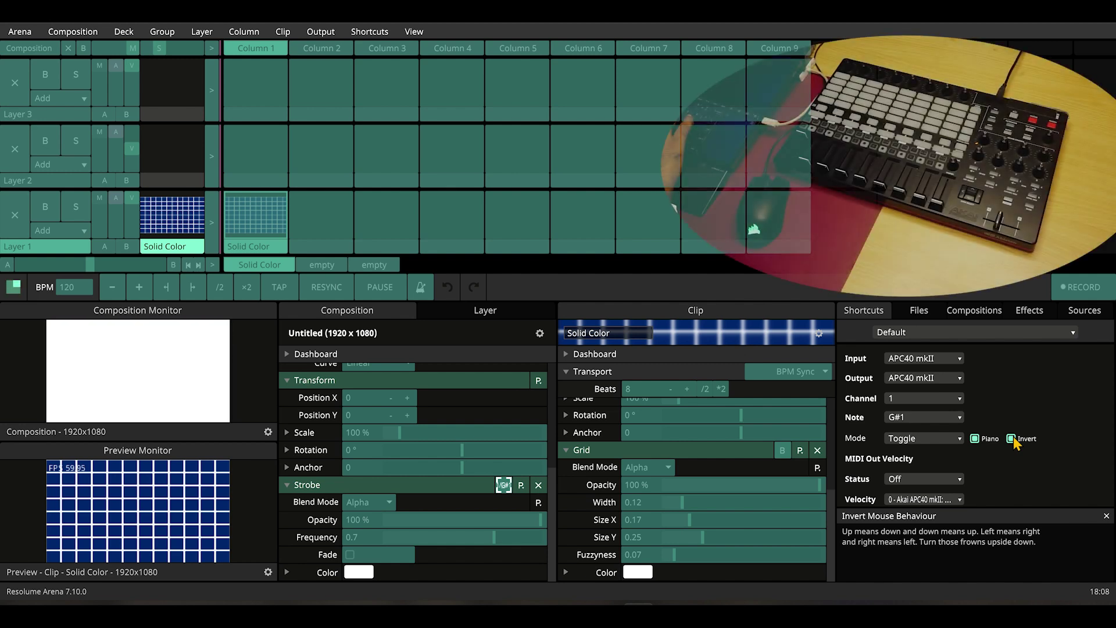
key("ctrl+m")
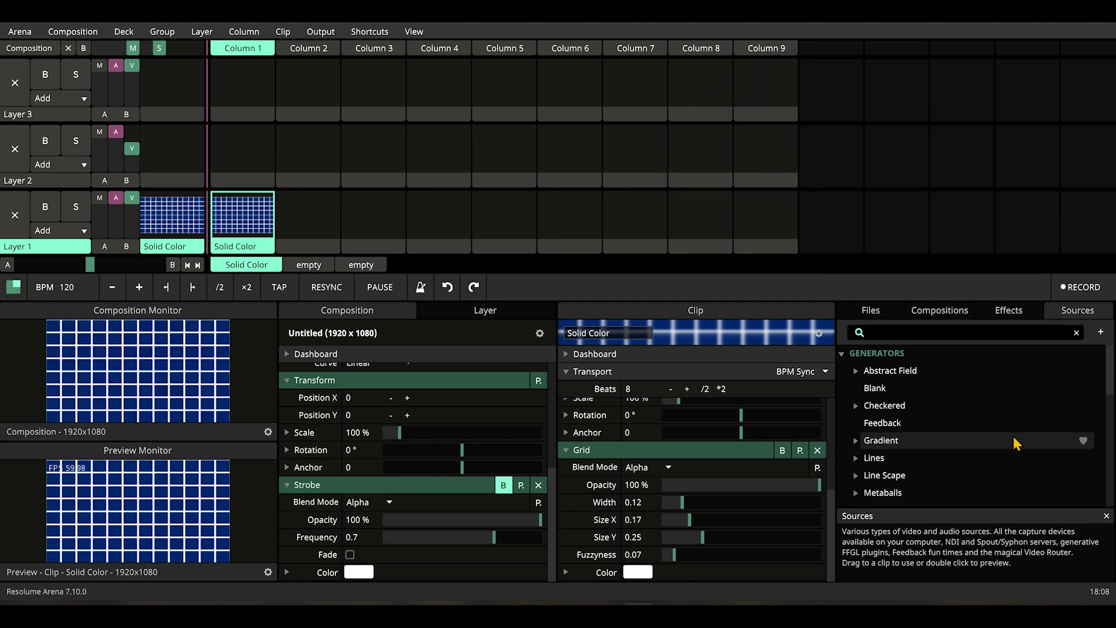
MIDI-map the Strobe Frequency and limit its range to 0.7–0.99
key("ctrl+m")
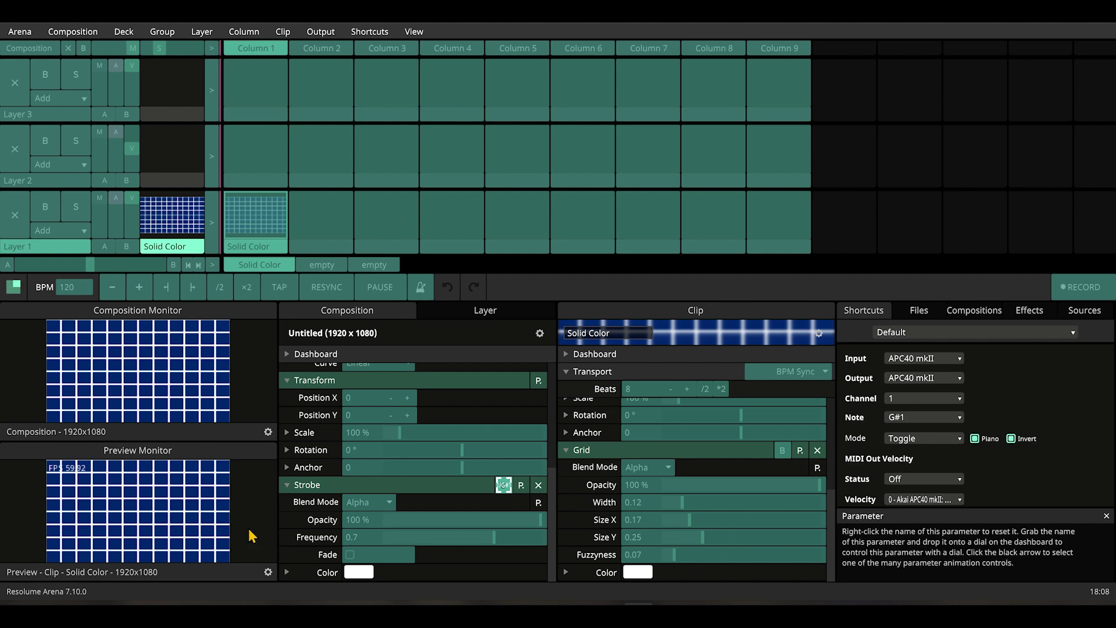
left_click(499, 536)
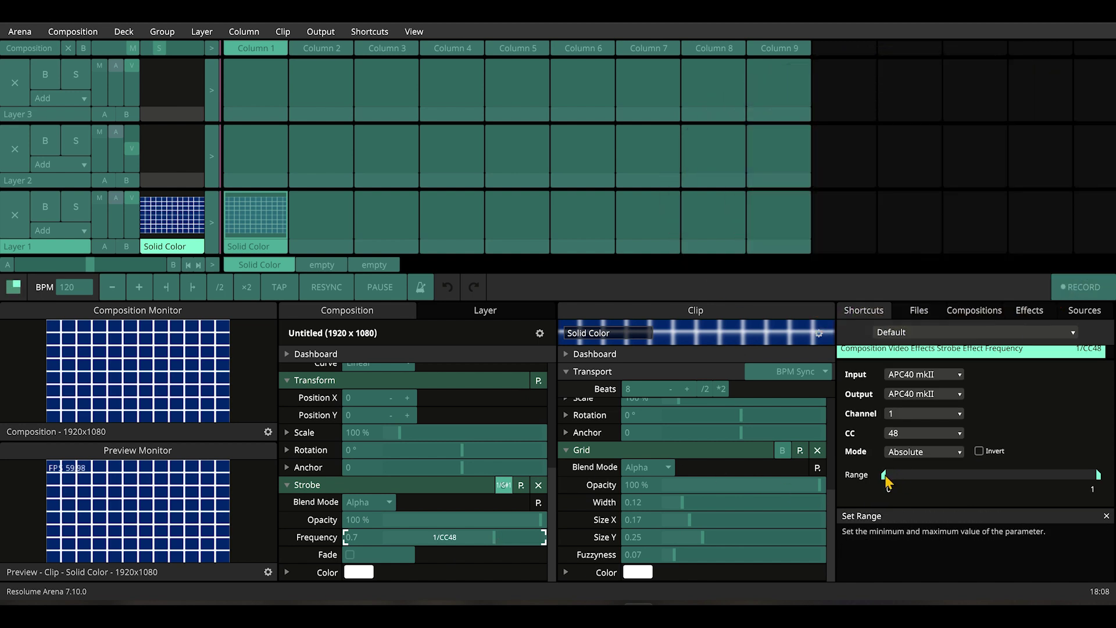
left_click_drag(884, 476, 969, 484)
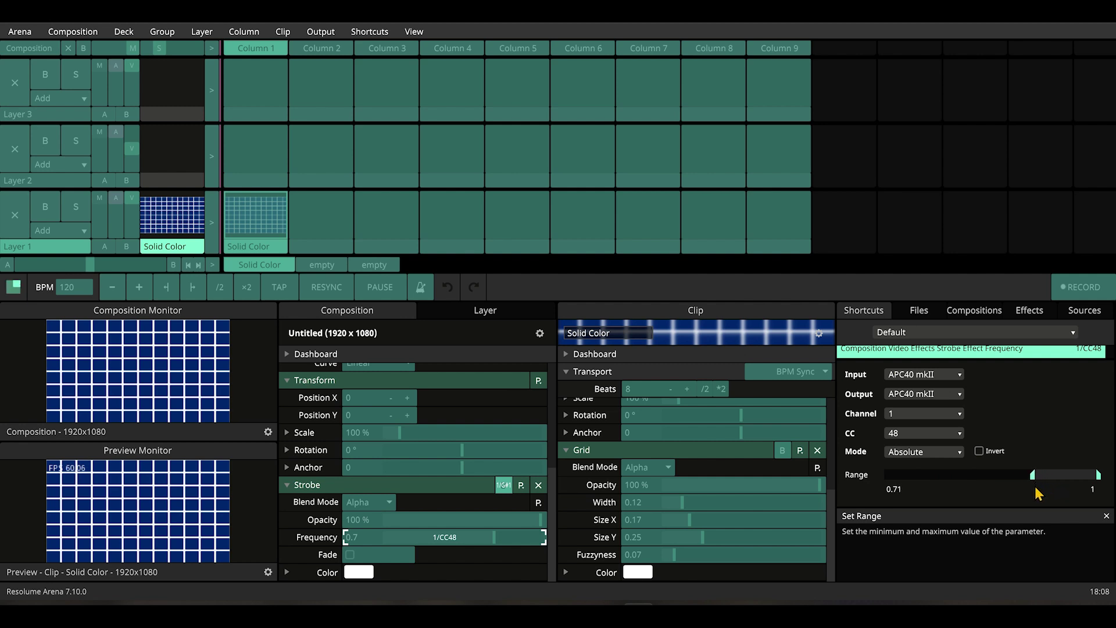
left_click_drag(1034, 483, 1028, 485)
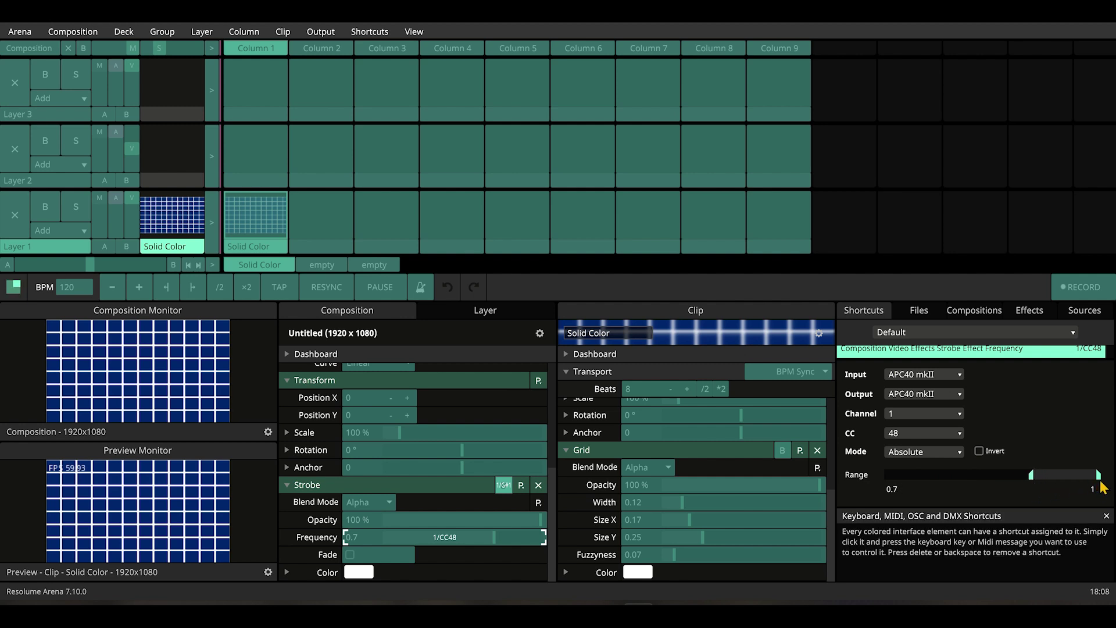
left_click_drag(1100, 480, 1091, 479)
double_click(1083, 487)
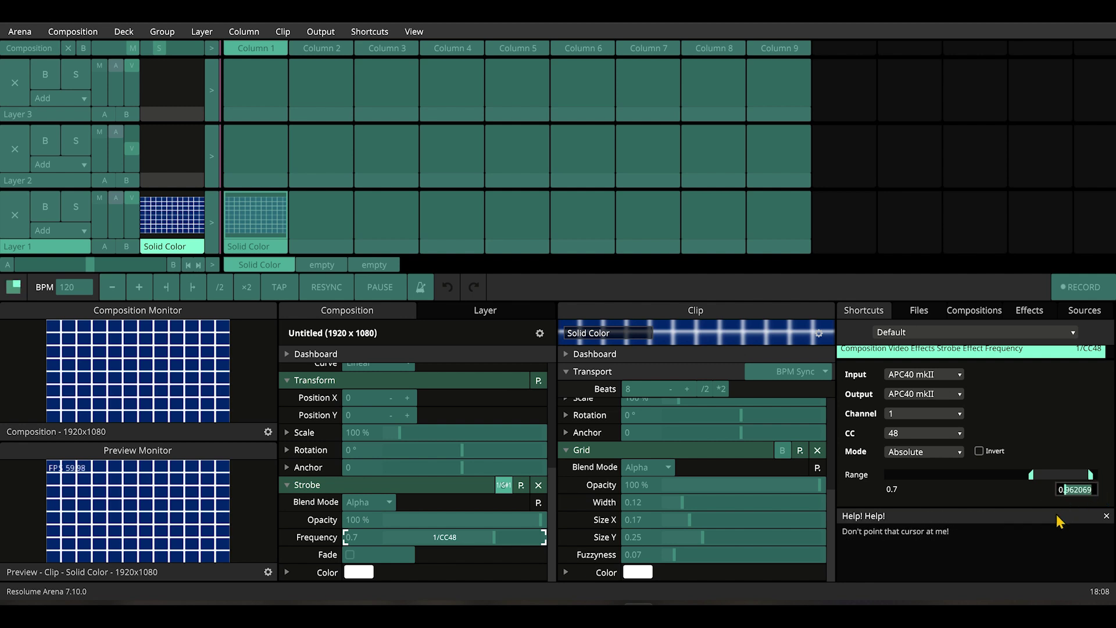
type("99")
key("Return")
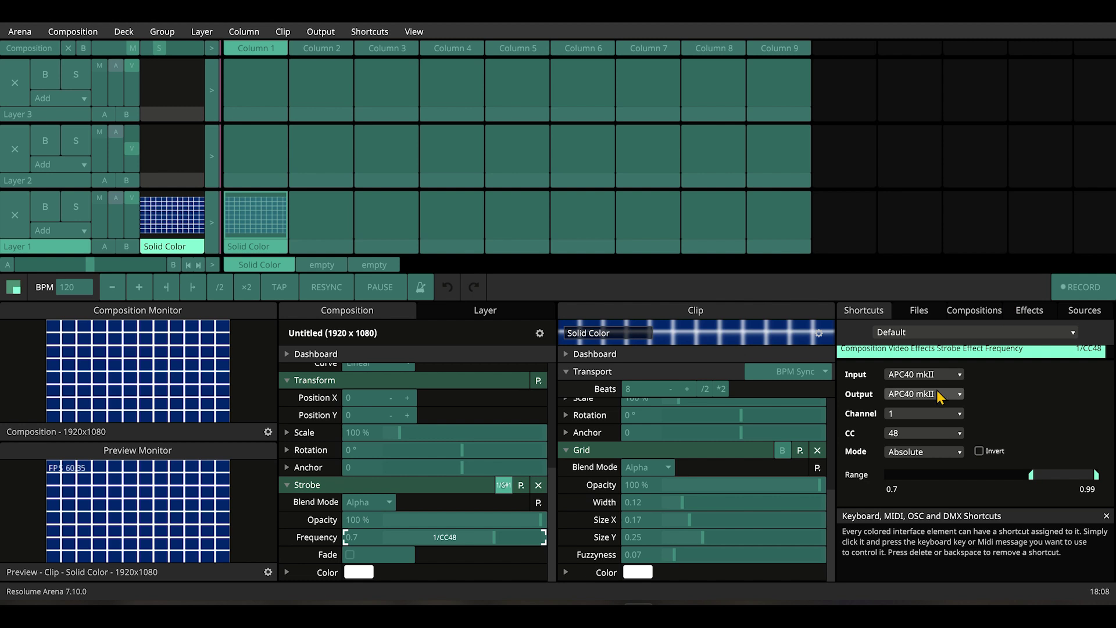
key("ctrl+m")
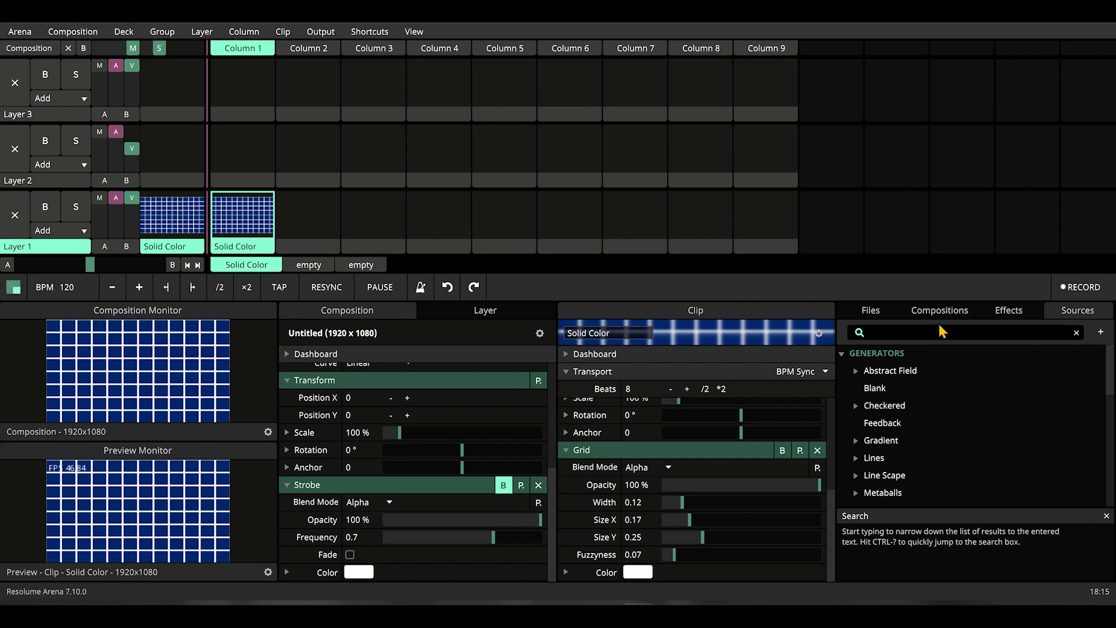
Assign the Insert key to the Strobe bypass
key("ctrl+k")
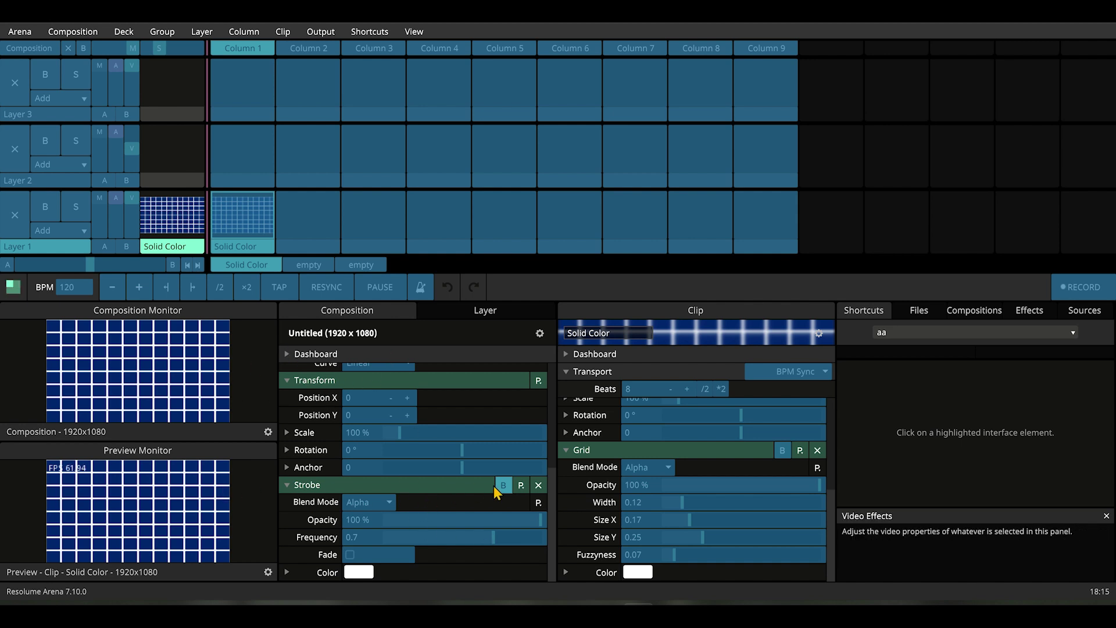
left_click(508, 486)
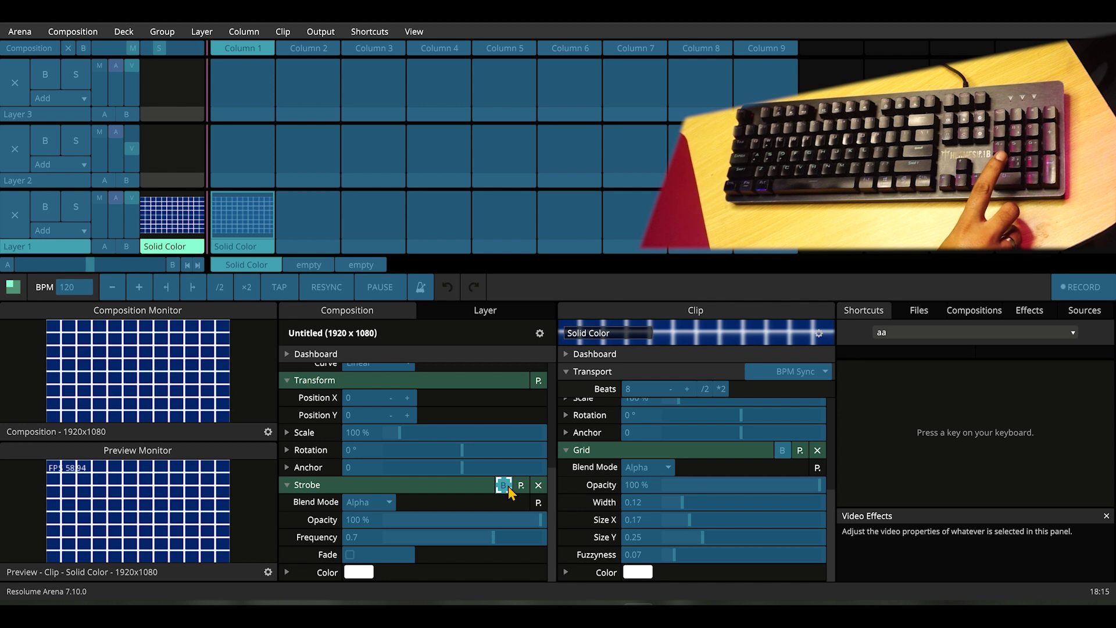
key("Insert")
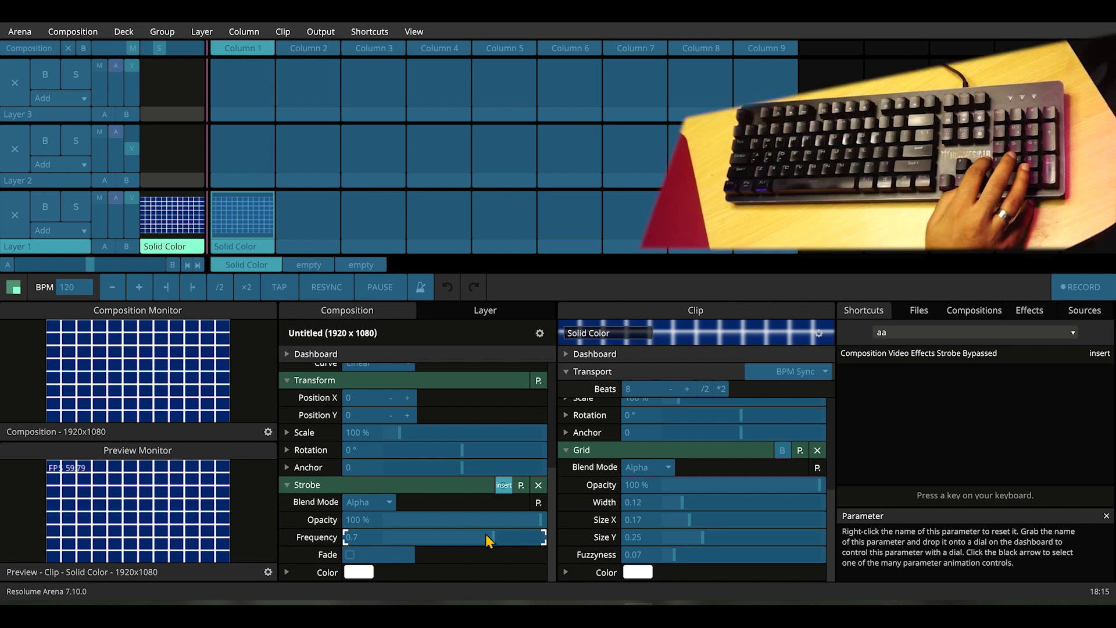
Map End to the Strobe Frequency and duplicate that shortcut twice
key("End")
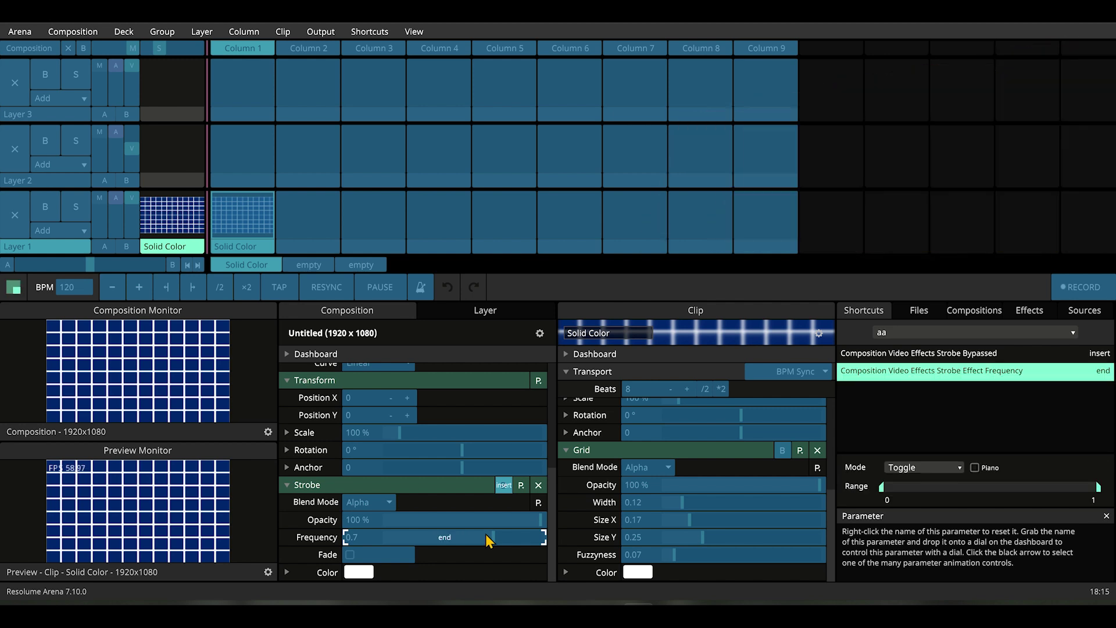
right_click(486, 533)
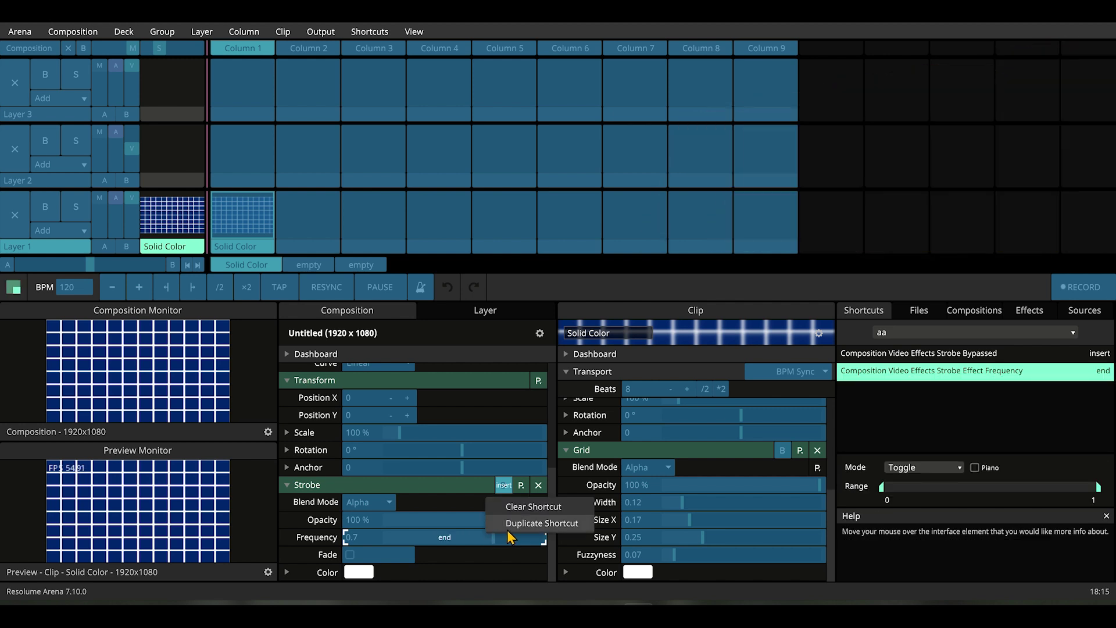
left_click(506, 529)
right_click(500, 536)
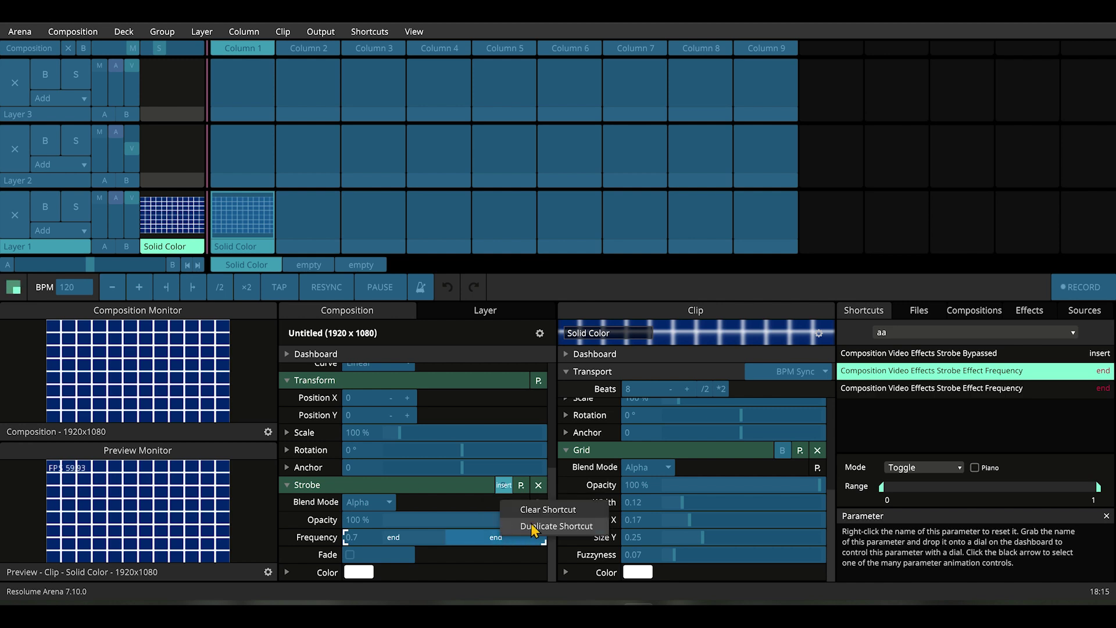
left_click(533, 526)
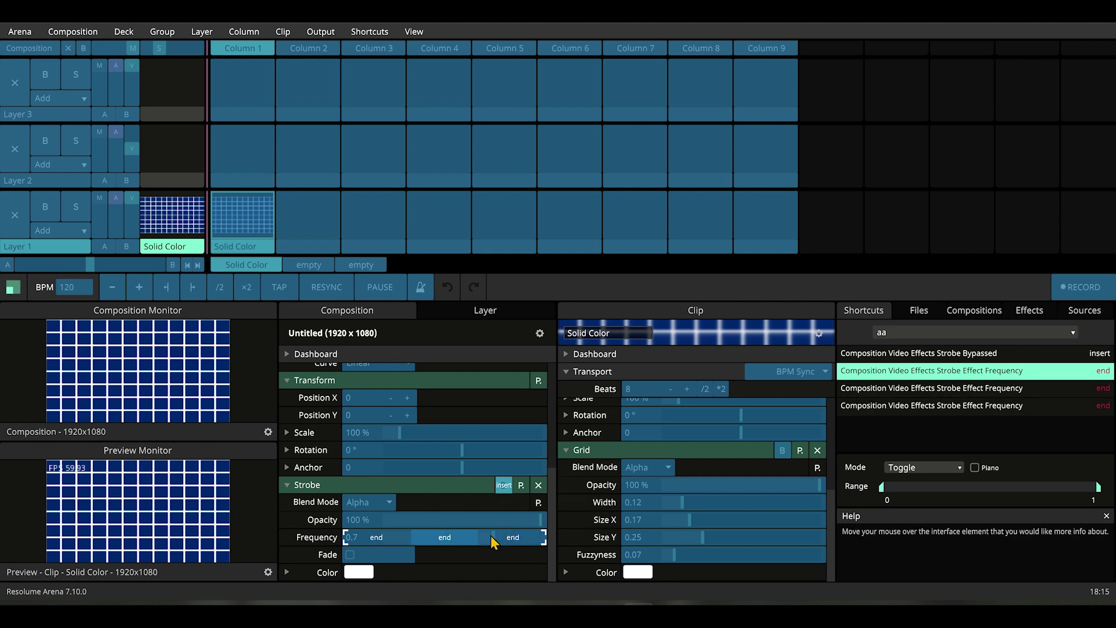
Reassign the two duplicate Frequency shortcuts to Cursor Down and Page Down
left_click(384, 535)
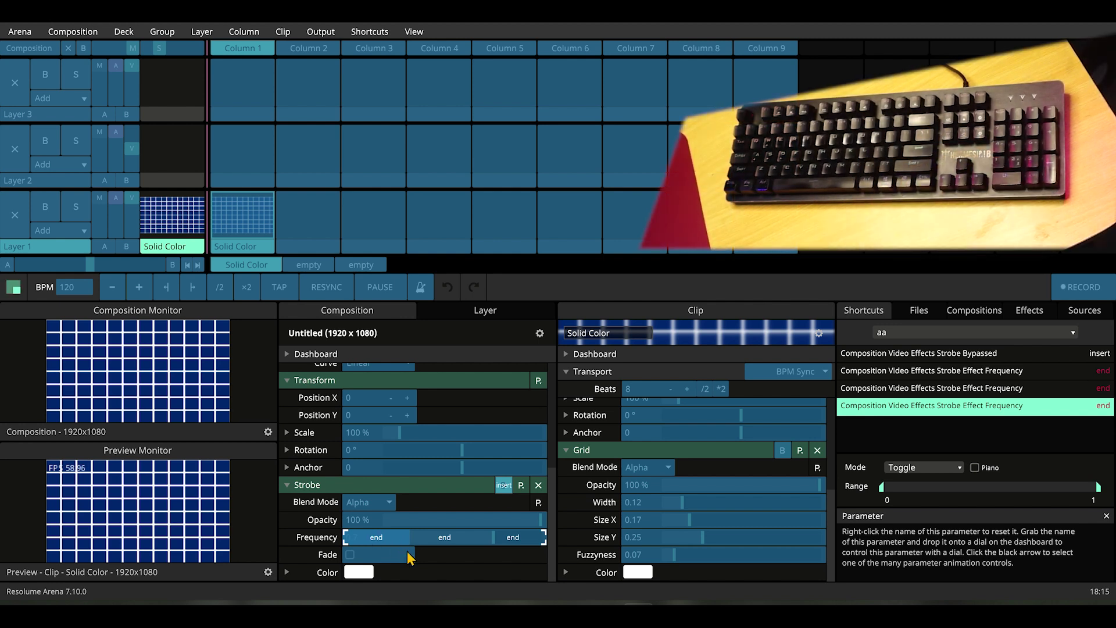
left_click(446, 540)
left_click(446, 539)
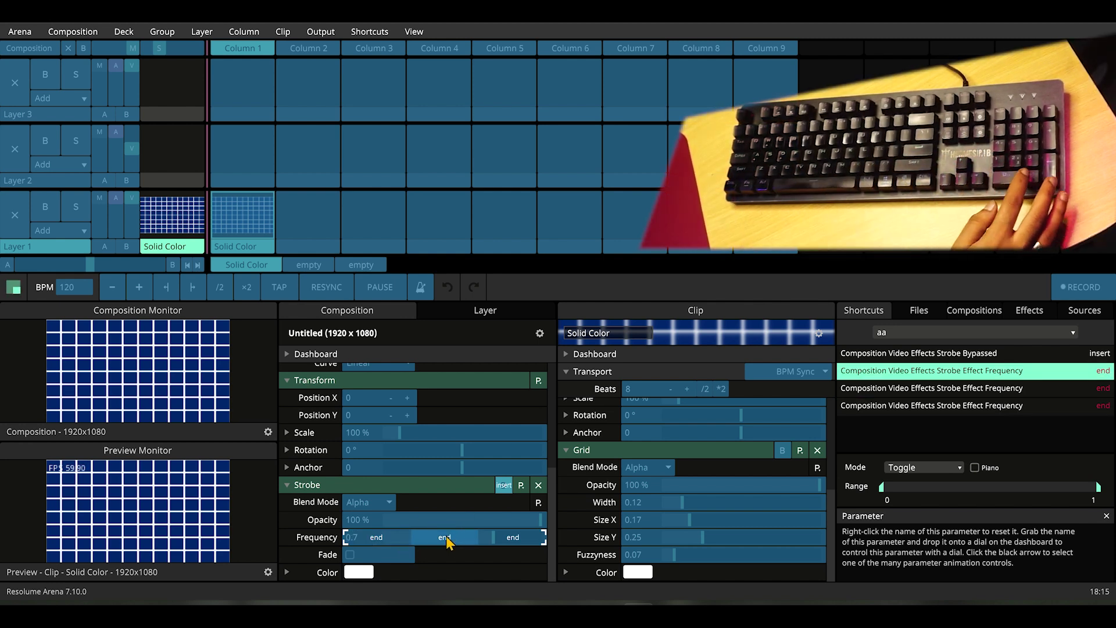
key("Down")
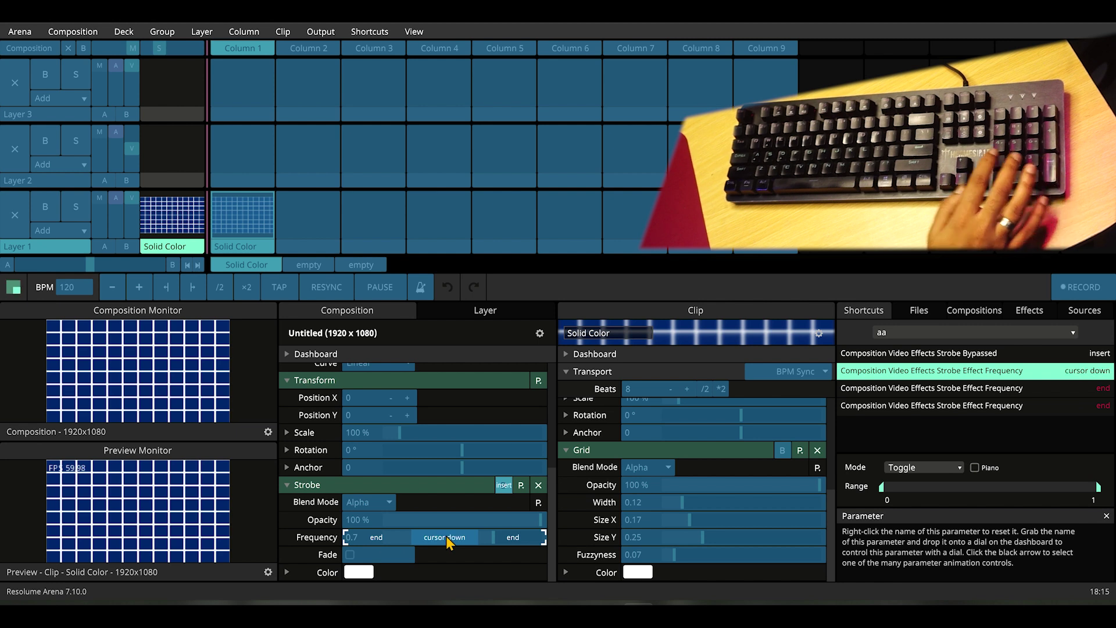
left_click(512, 543)
key("Page_Down")
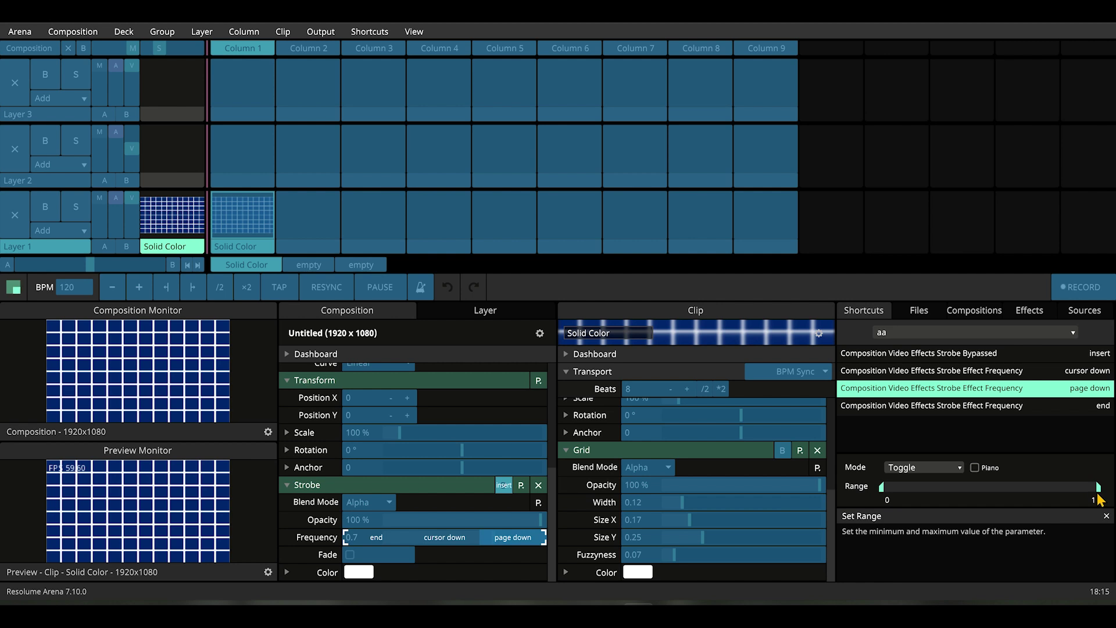
Set one Frequency preset to 0.95–0.98 and cap the Cursor Down preset at 0.85
left_click_drag(1098, 494, 1094, 494)
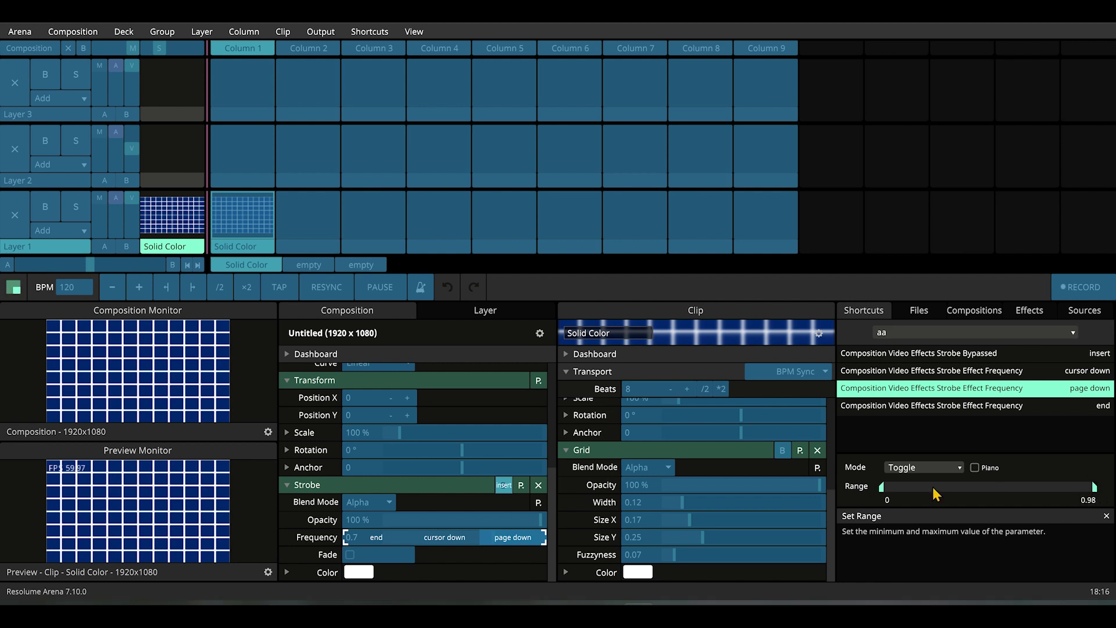
left_click_drag(881, 491, 1086, 509)
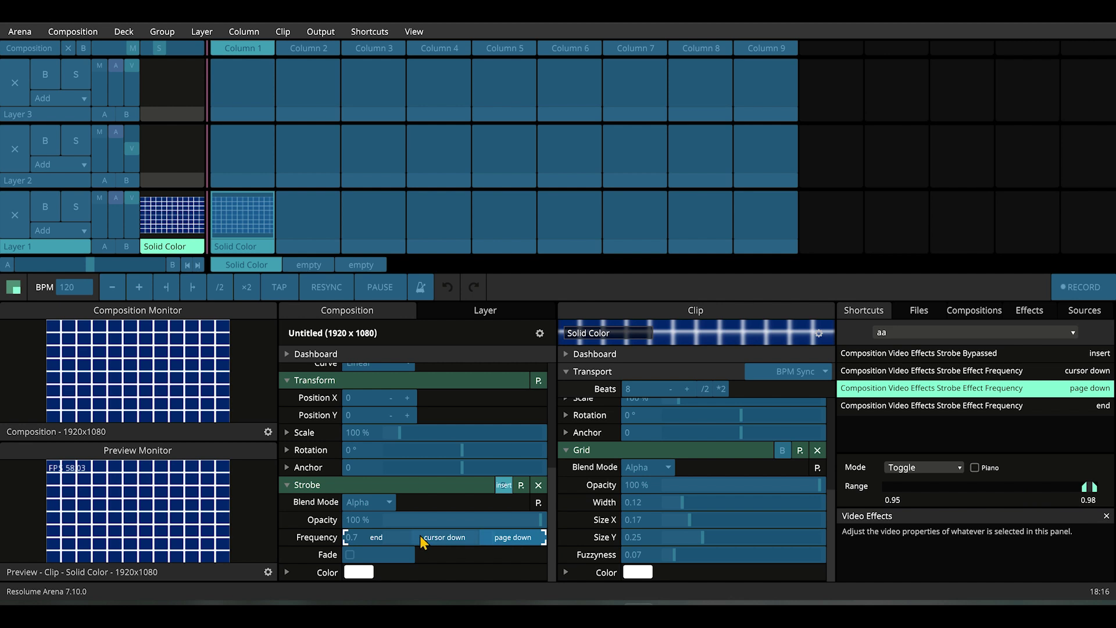
left_click(442, 537)
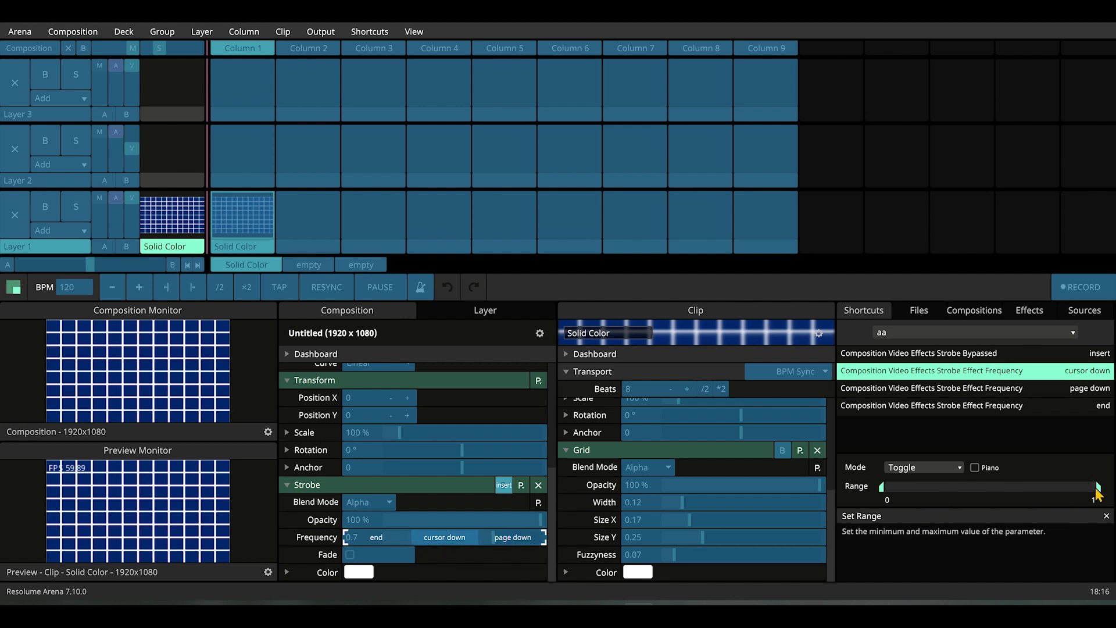
left_click_drag(1098, 493, 1067, 501)
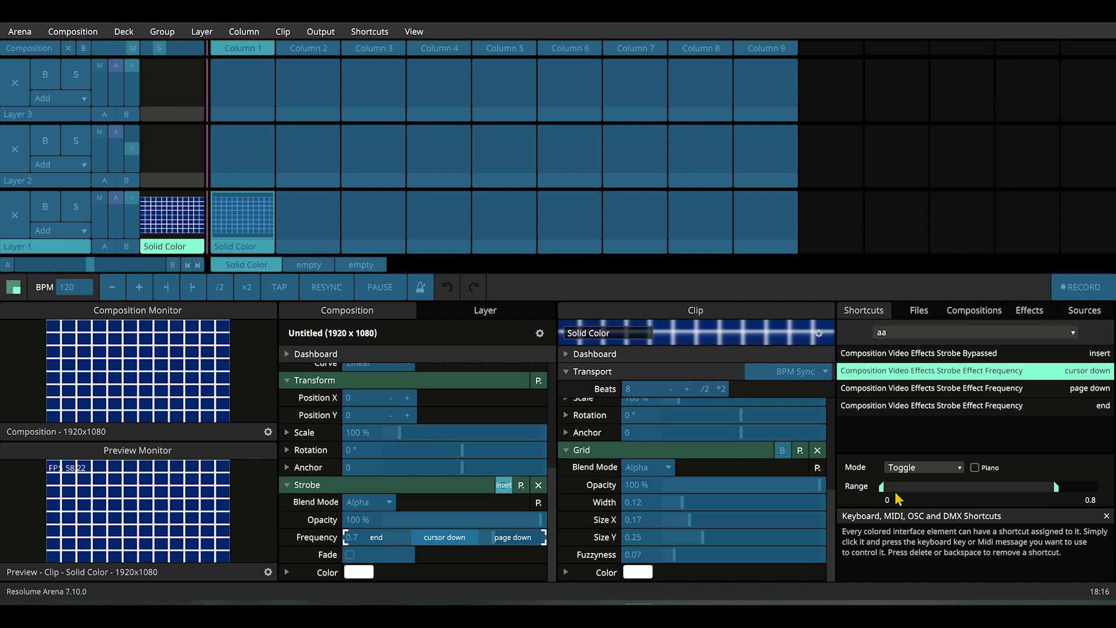
left_click_drag(882, 487, 1014, 501)
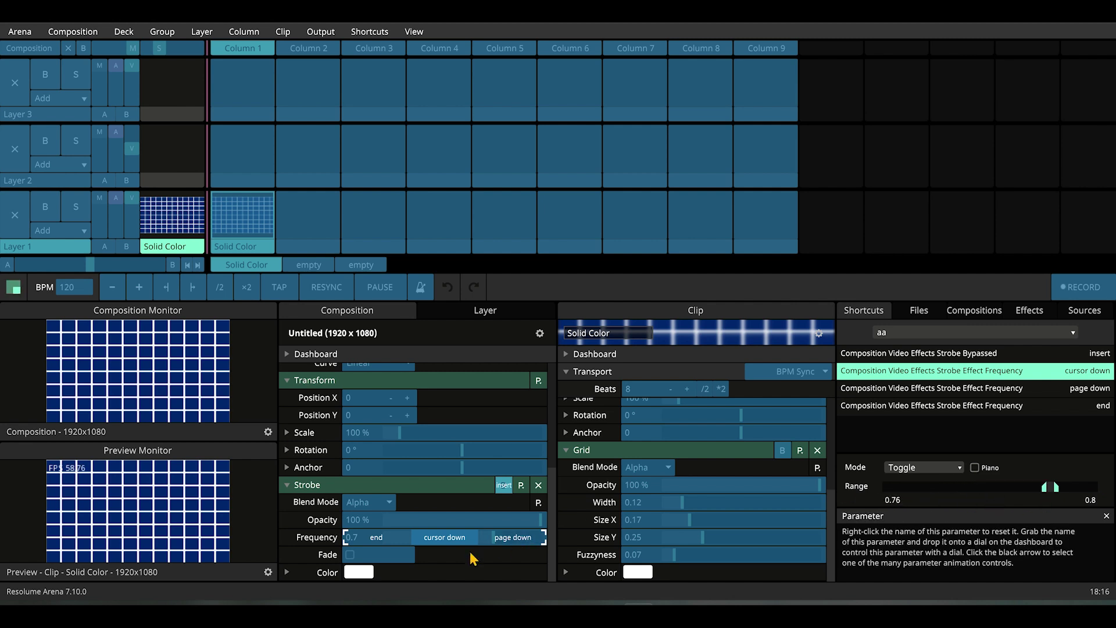
Raise another Frequency shortcut's lower limit to 0.76
left_click(385, 541)
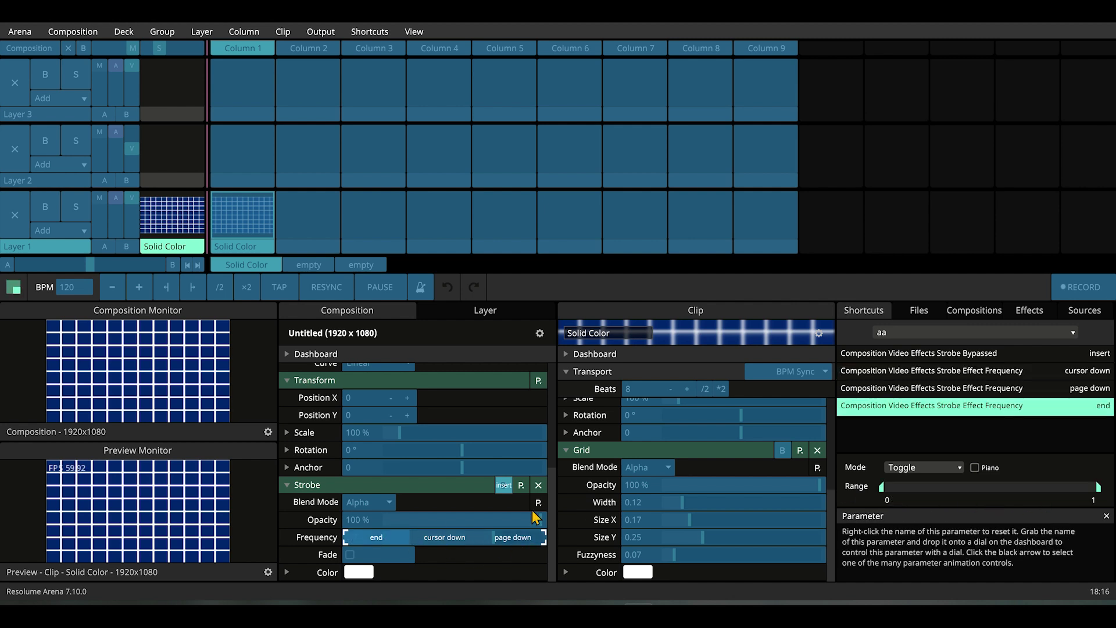
left_click_drag(882, 495, 1052, 501)
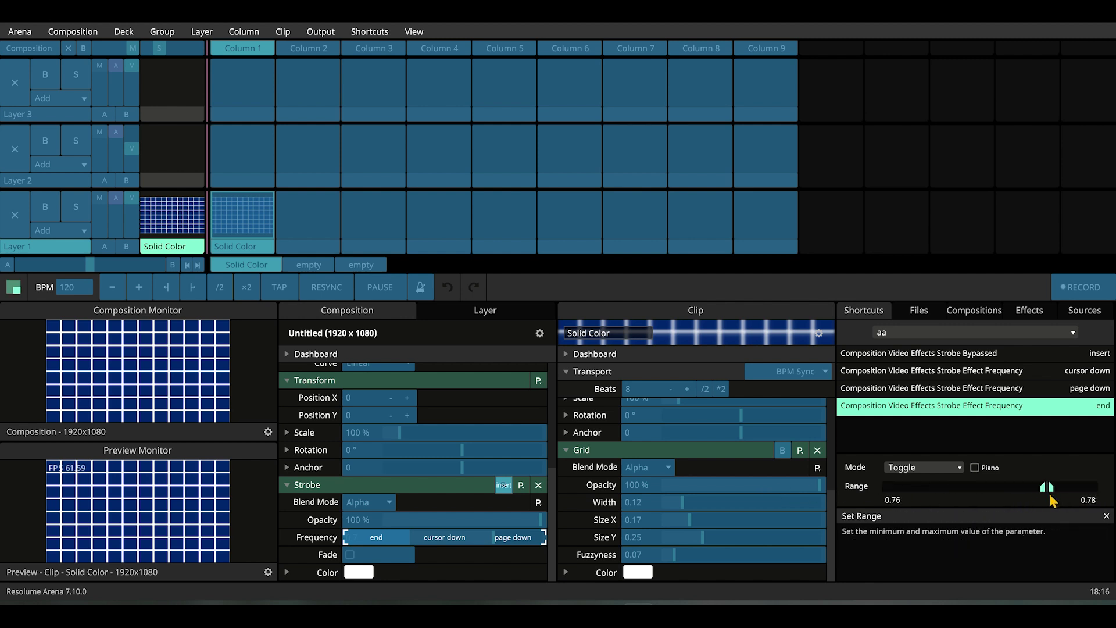
left_click(461, 540)
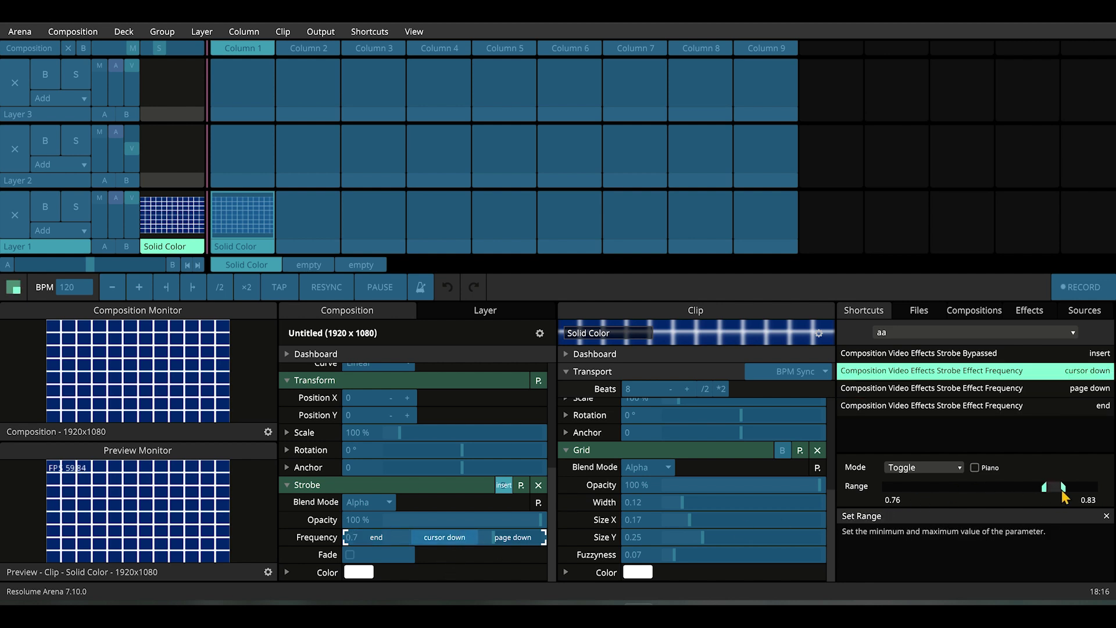
Set the Strobe bypass shortcut to Piano mode, then select a frequency preset shortcut
left_click(503, 485)
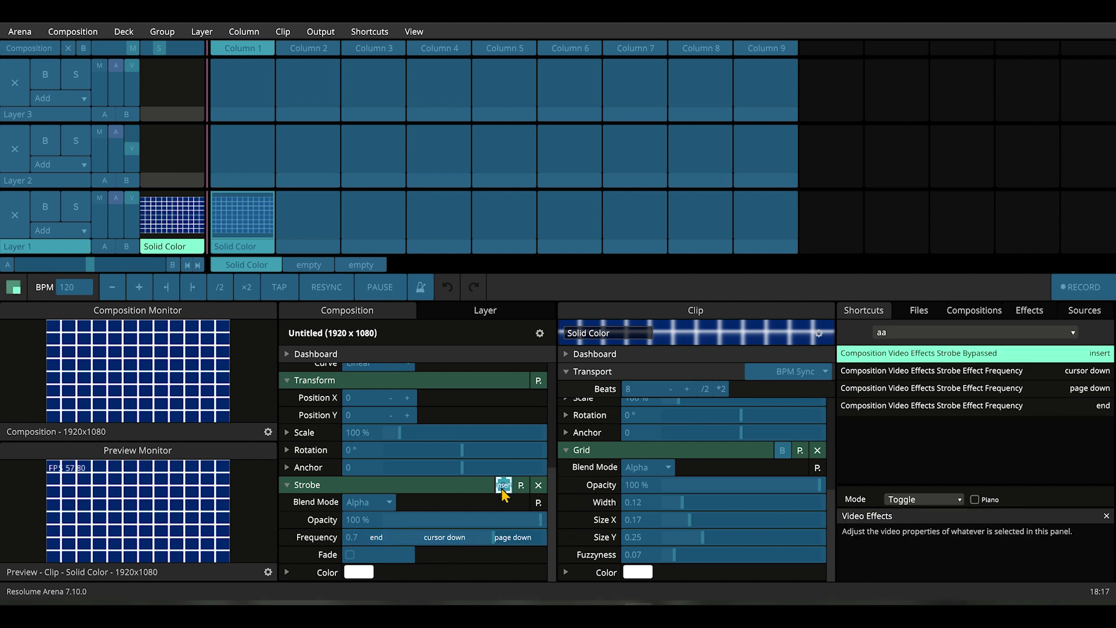
left_click(982, 502)
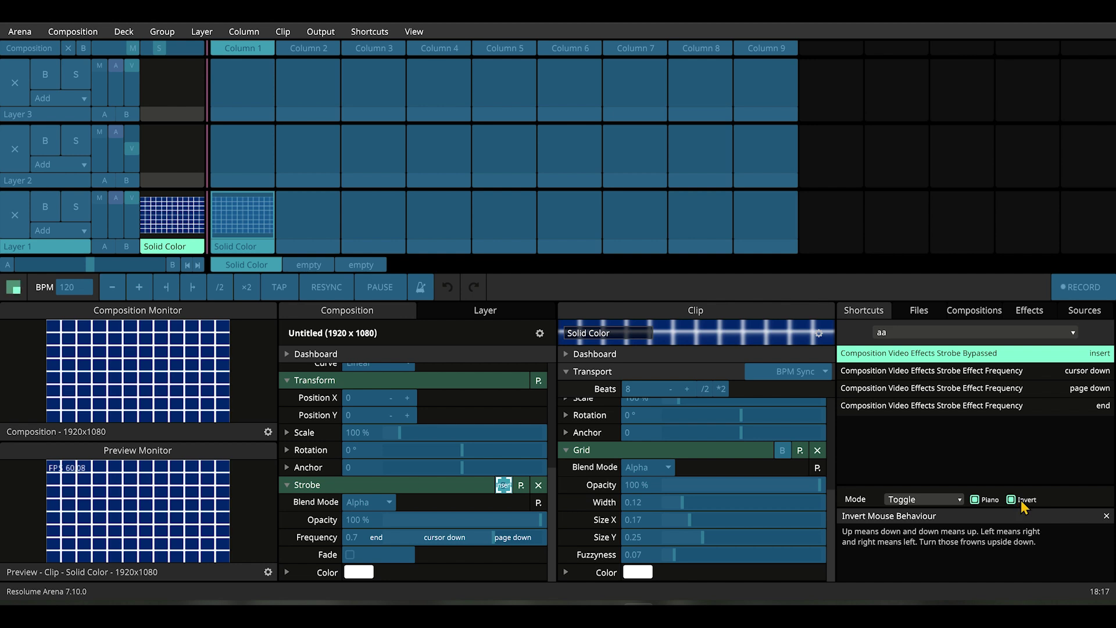
key("Down")
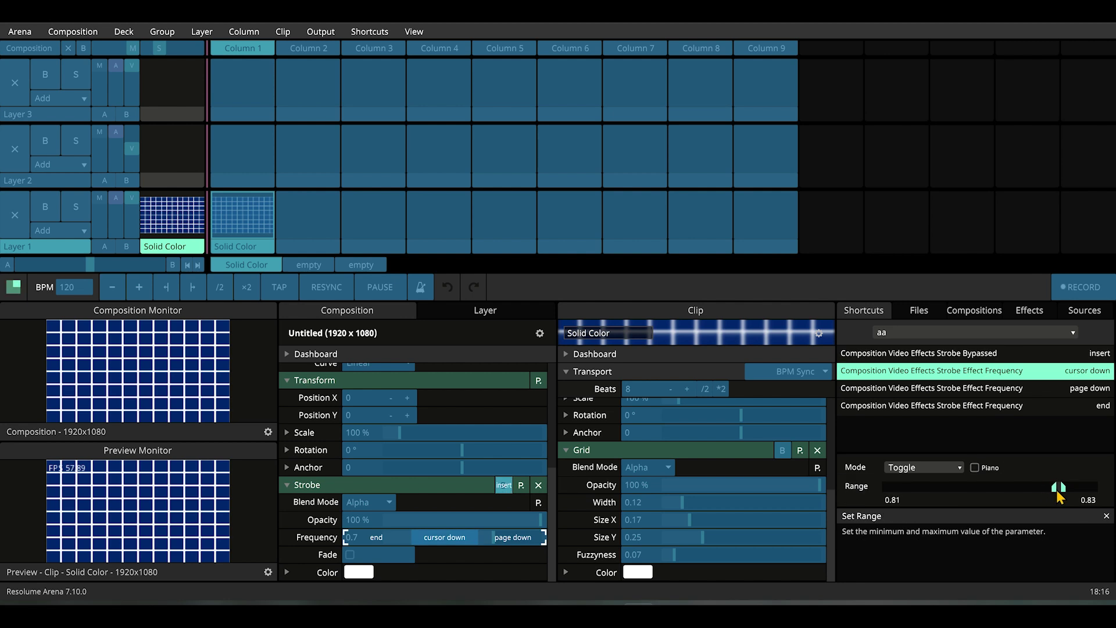
Leave shortcut editing and toggle the Strobe while stepping frequency through 0.76, 0.83 and 0.98
key("ctrl+k")
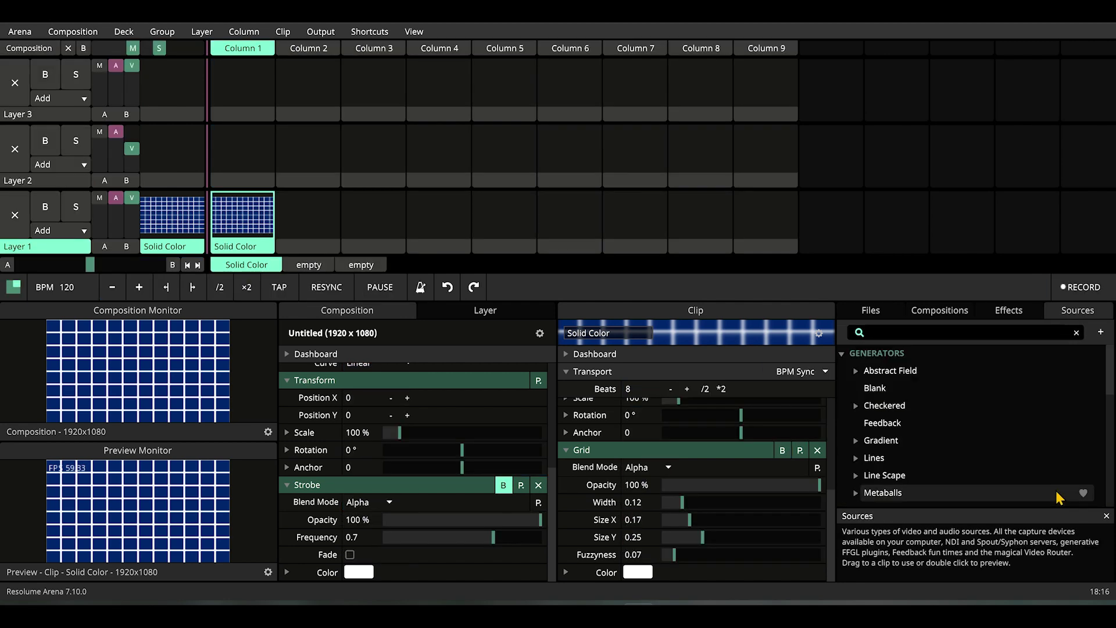
key("Down")
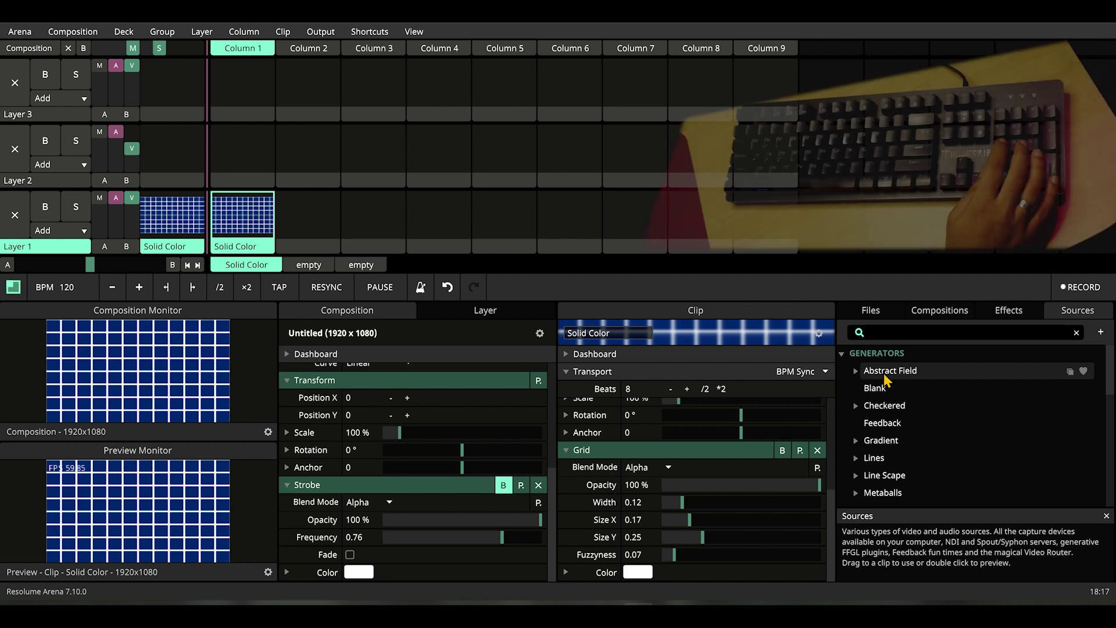
key("b")
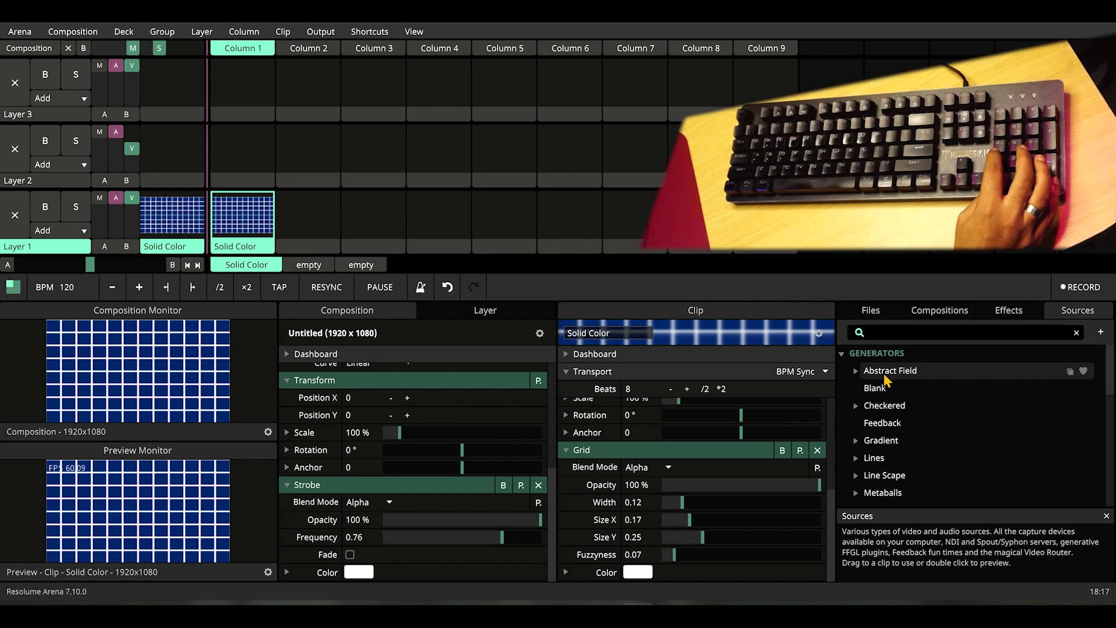
key("b")
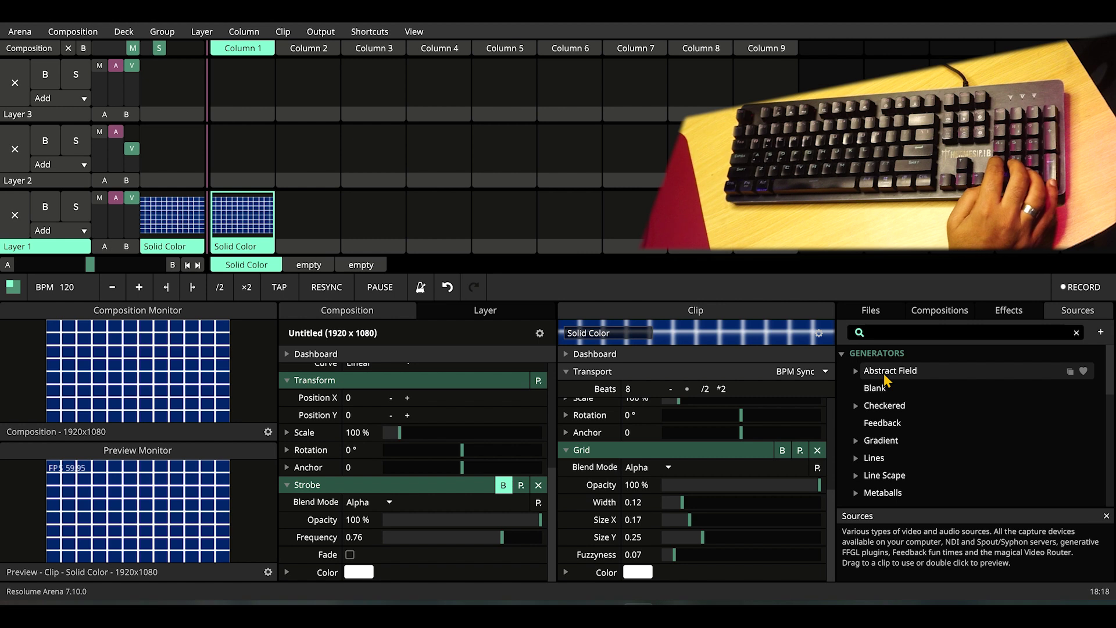
key("Up")
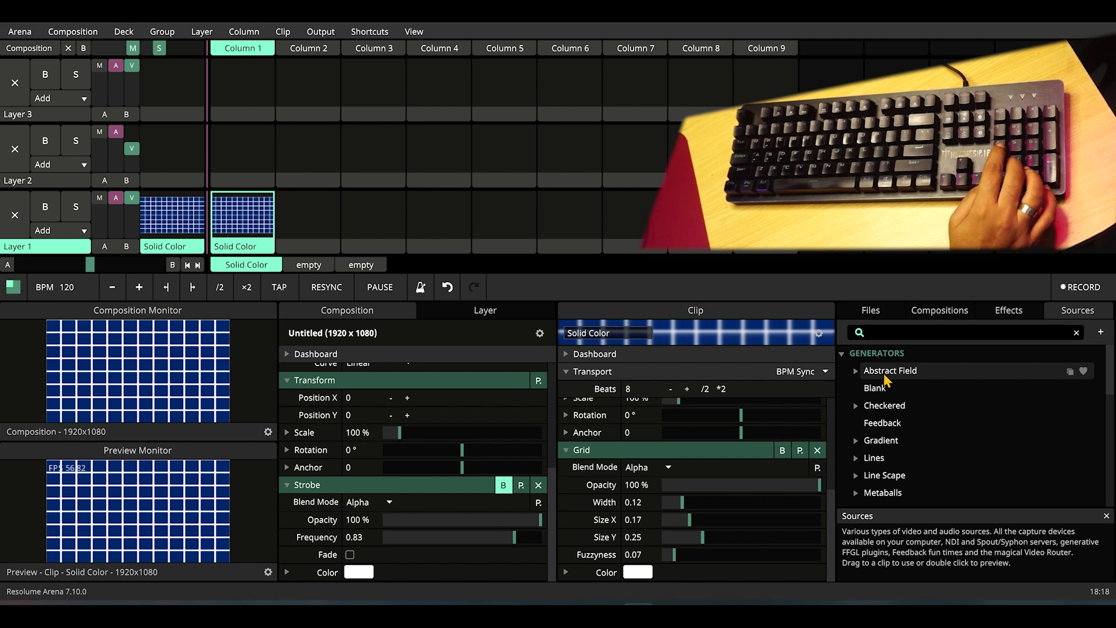
key("b")
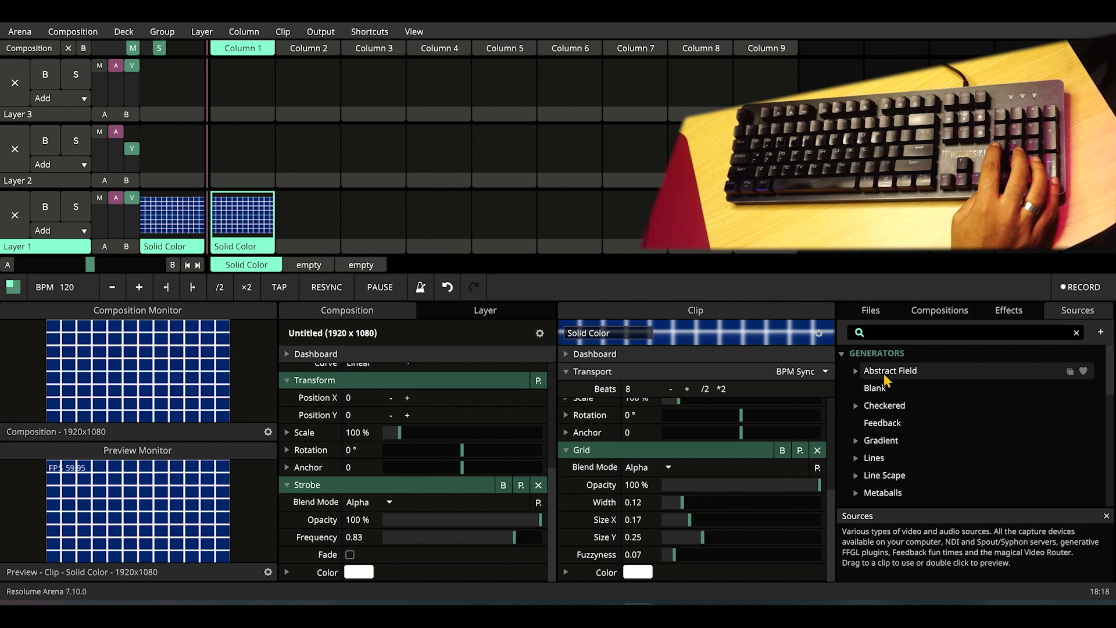
key("b")
key("Up")
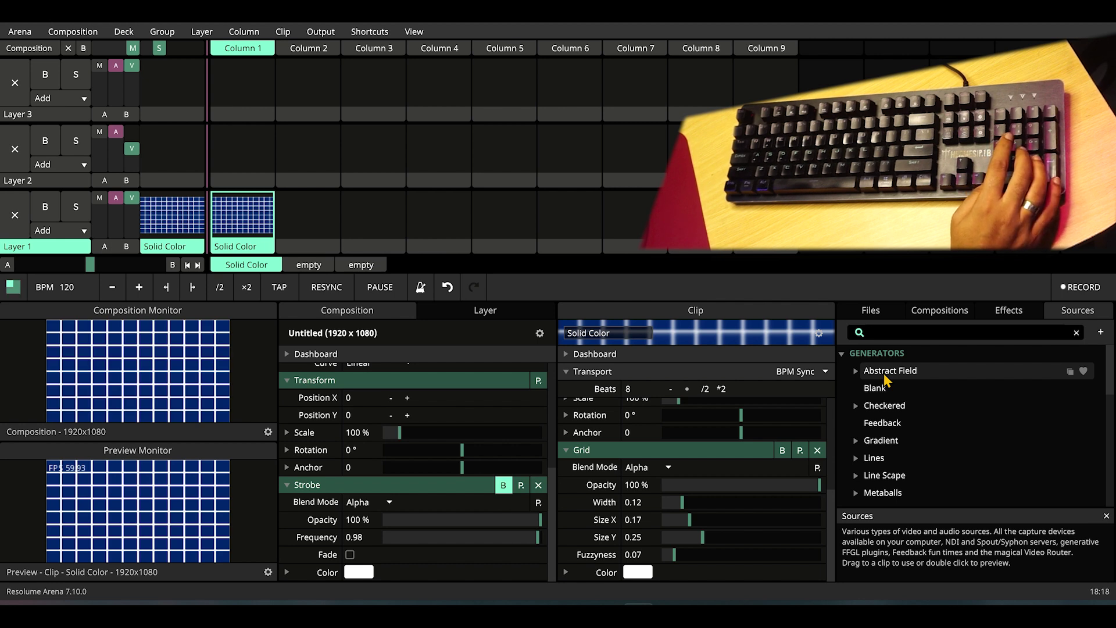
key("b")
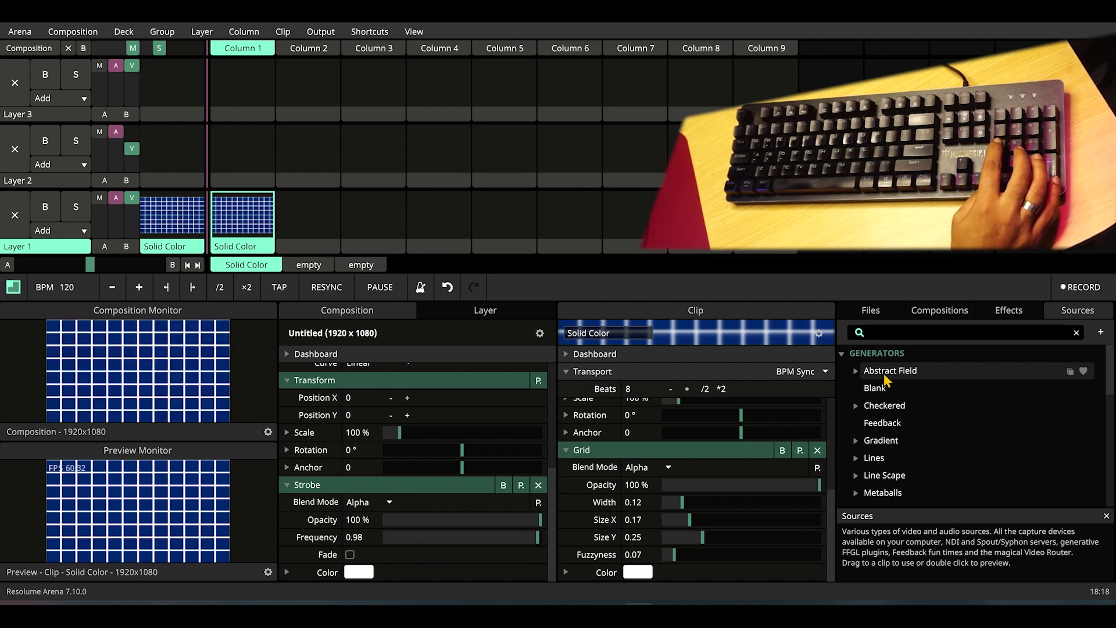
Cycle the Strobe frequency presets among 0.83, 0.76 and 0.81, ending at 0.98
key("Down")
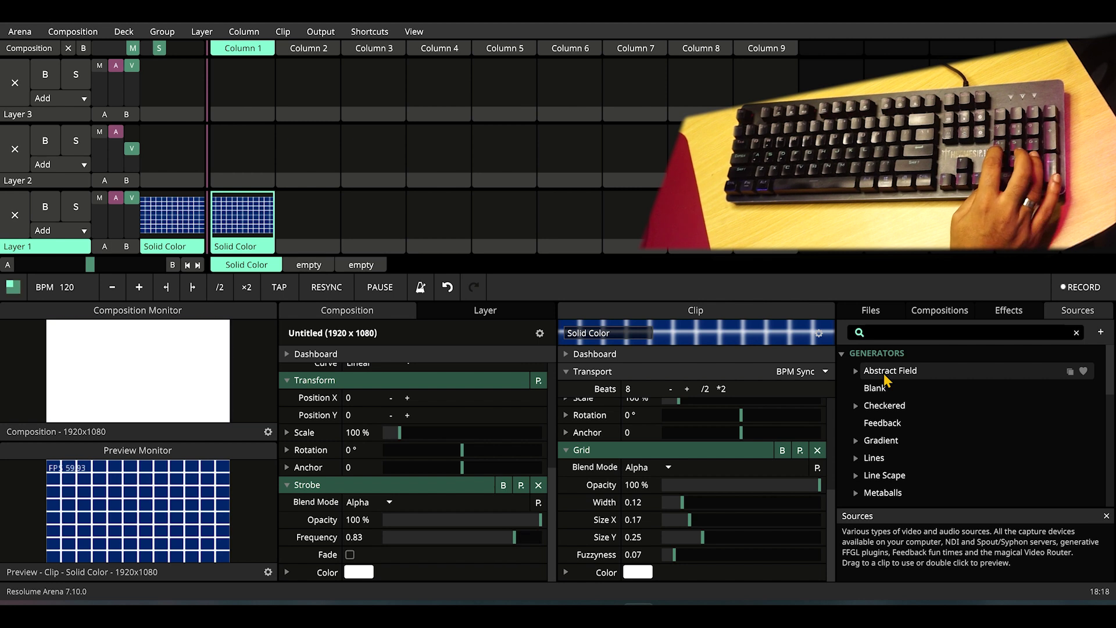
key("Down")
key("Up")
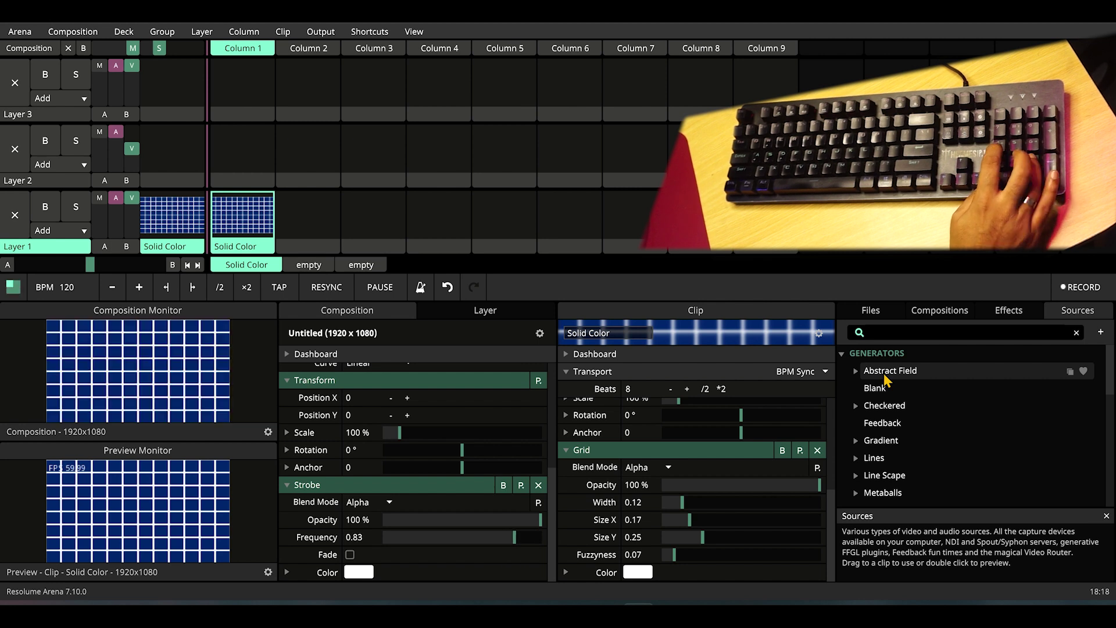
key("Down")
key("Down")
key("Up")
key("Down")
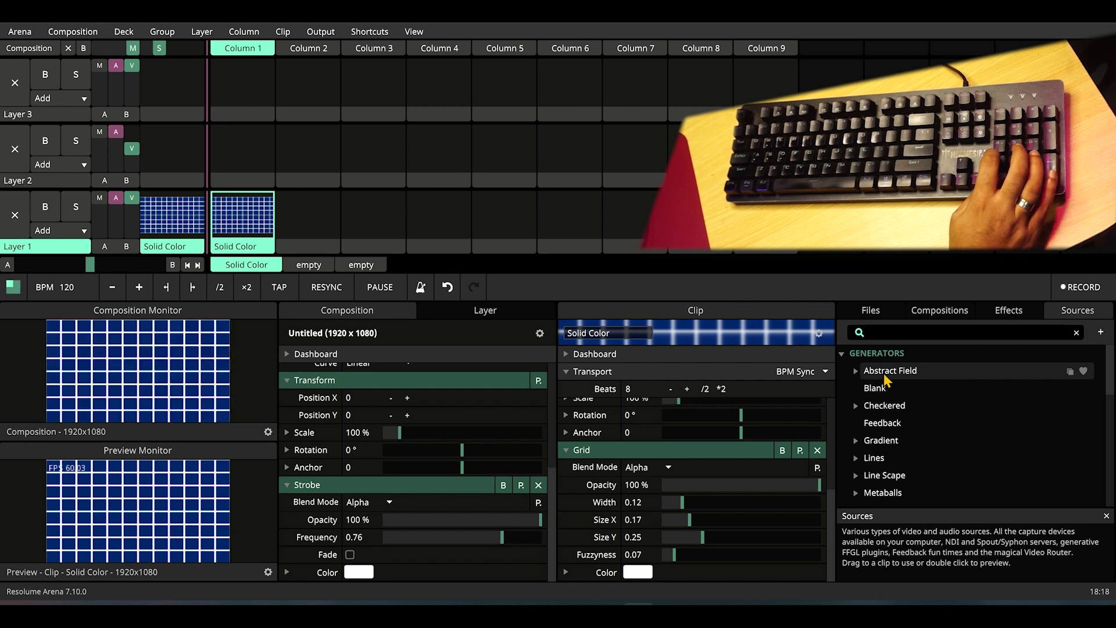
key("Up")
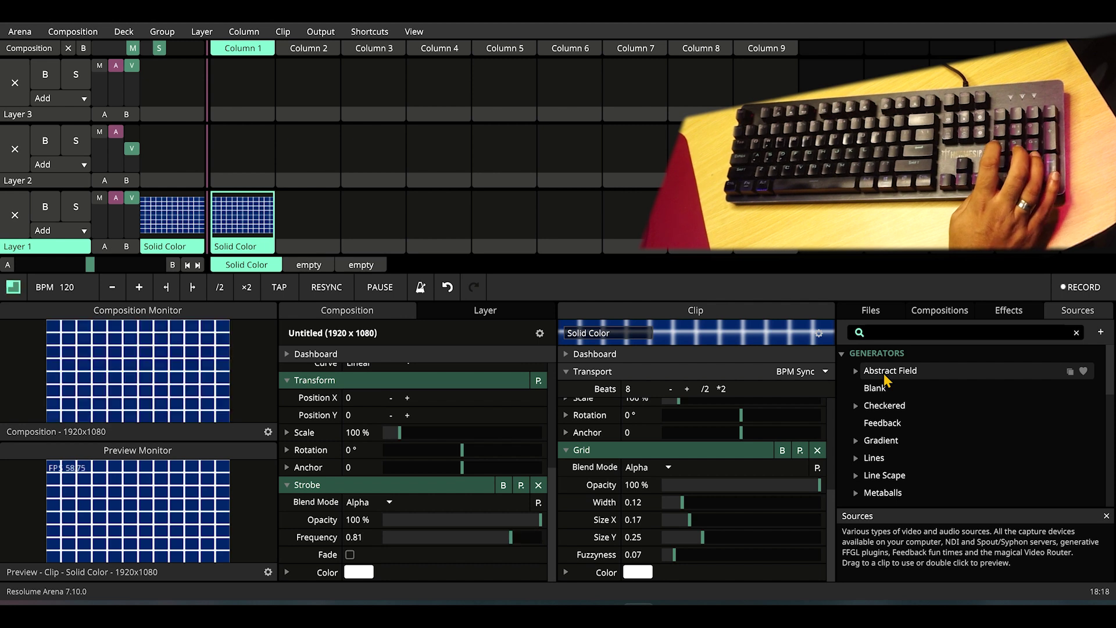
key("Up")
key("Up")
key("Up")
key("Up")
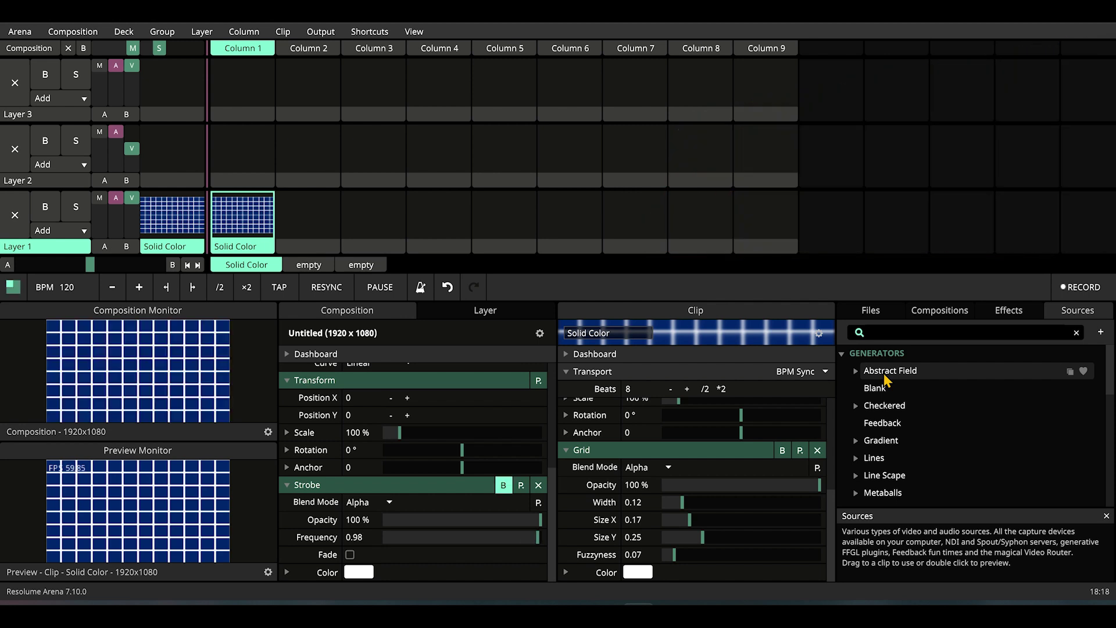